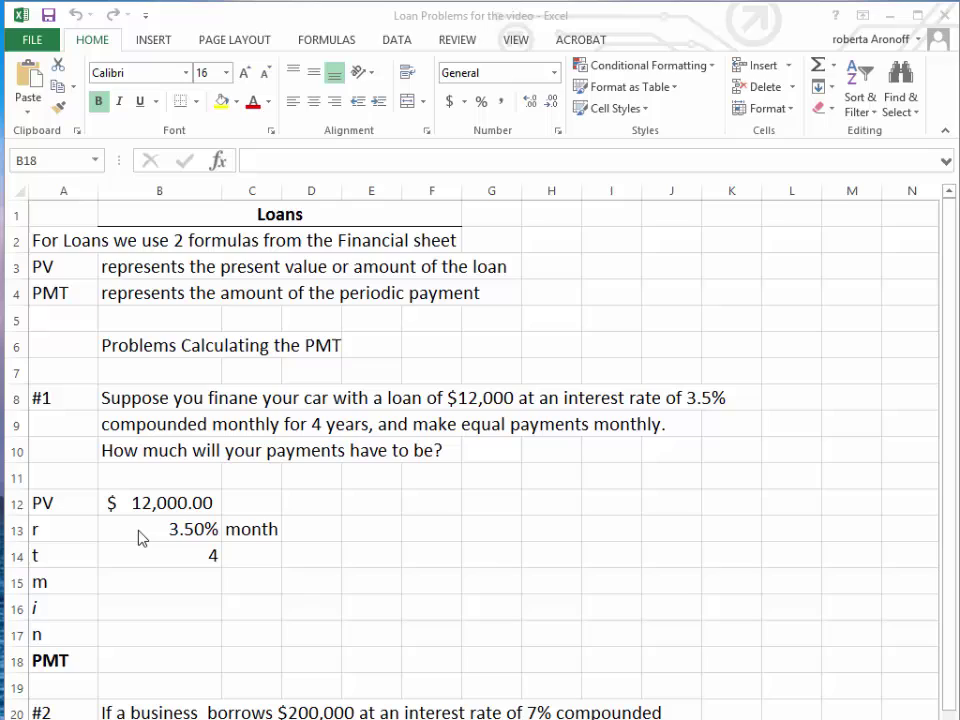
Enter 12 in B15 as the number of compounding periods per year (m) for problem #1
click(157, 582)
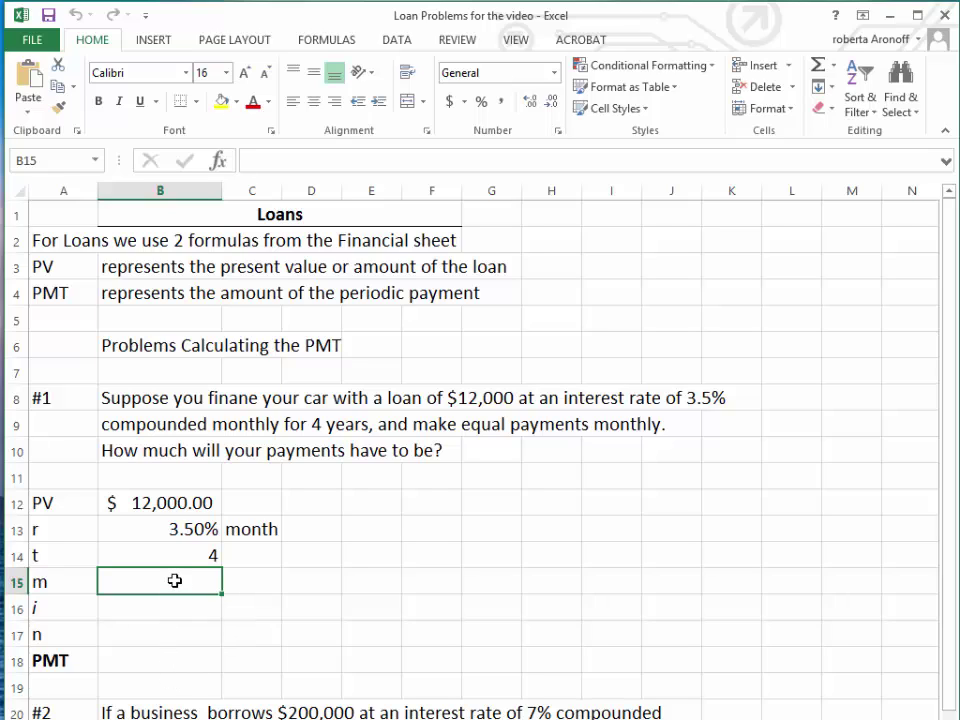
text(12)
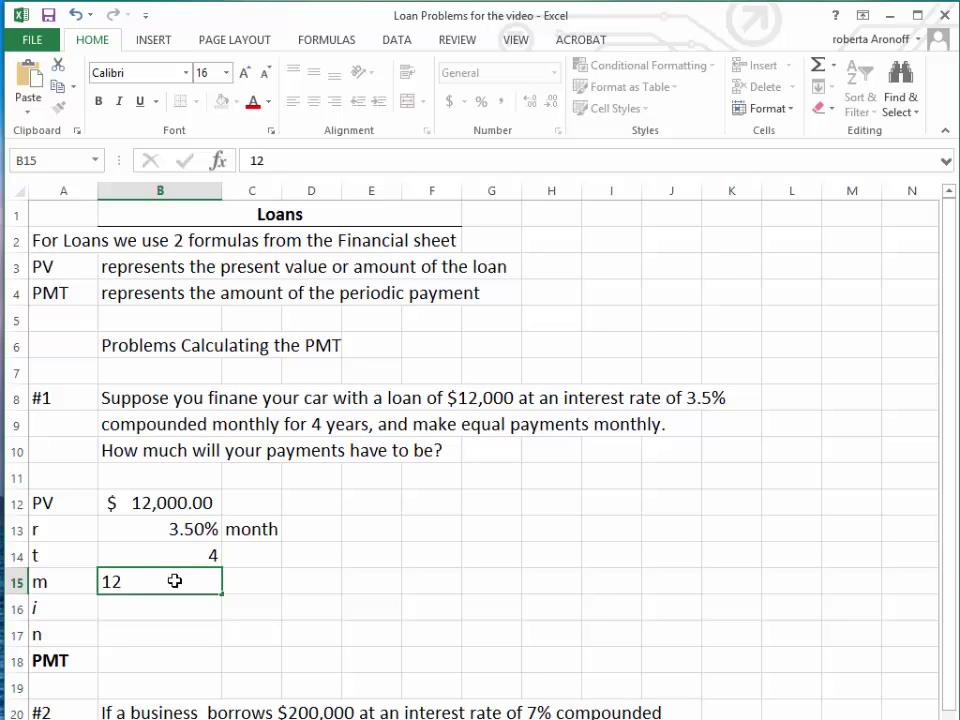
key(Return)
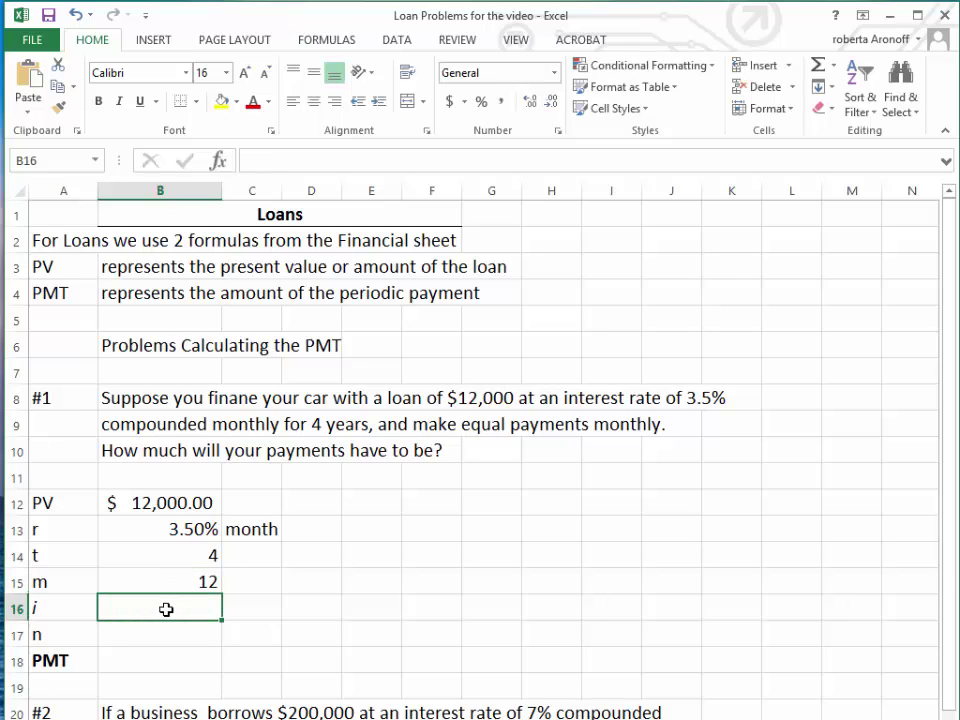
Calculate the periodic interest rate i in B16 by dividing r by m with the formula =B13/B15
text(=)
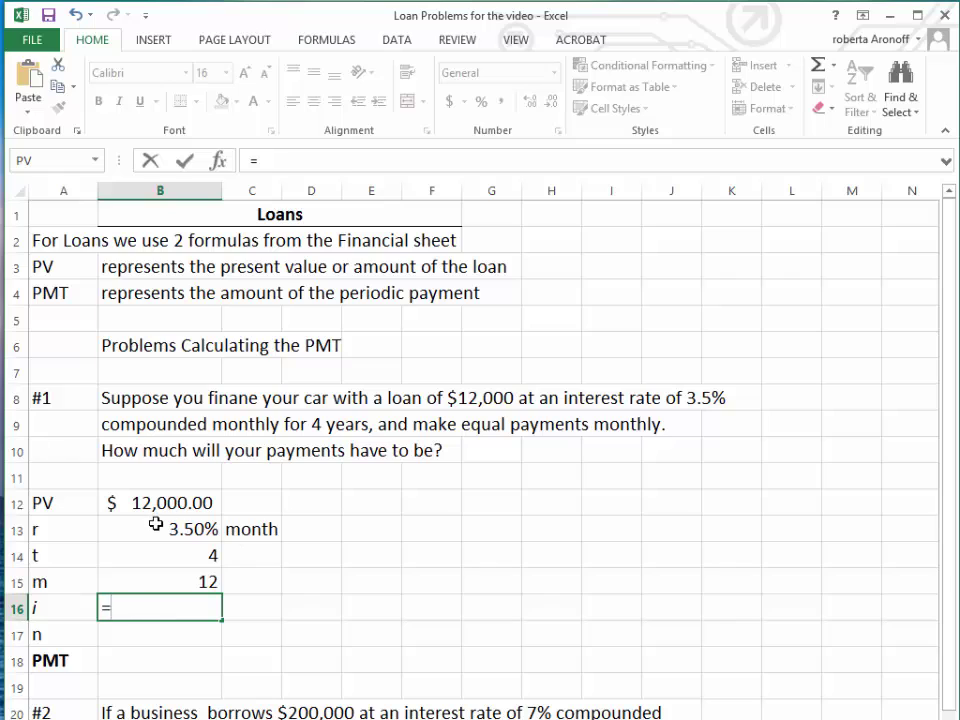
click(155, 526)
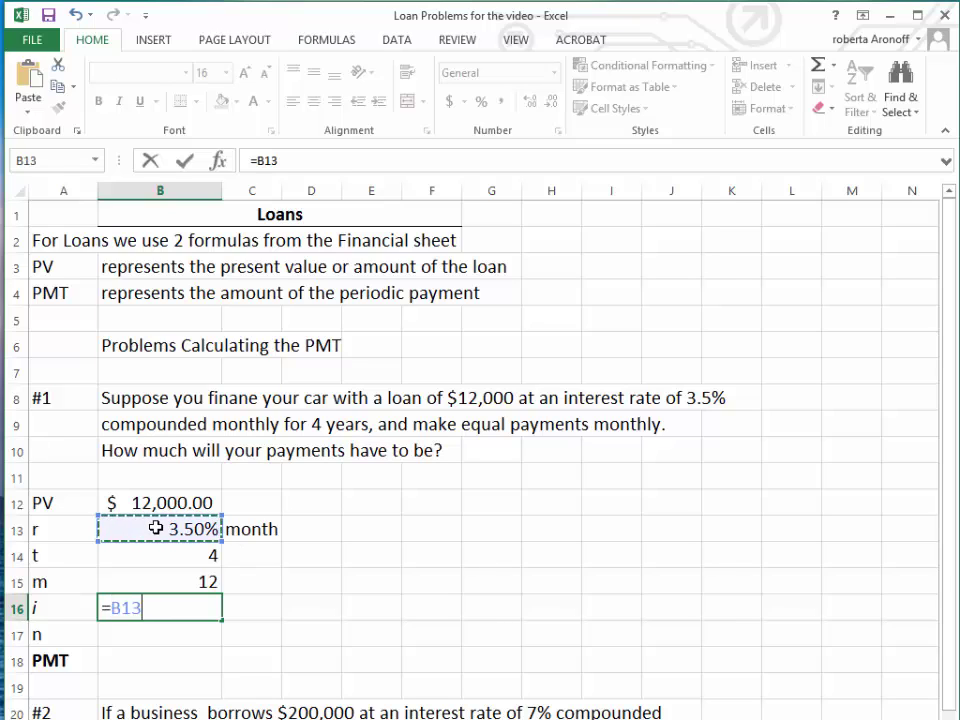
text(/)
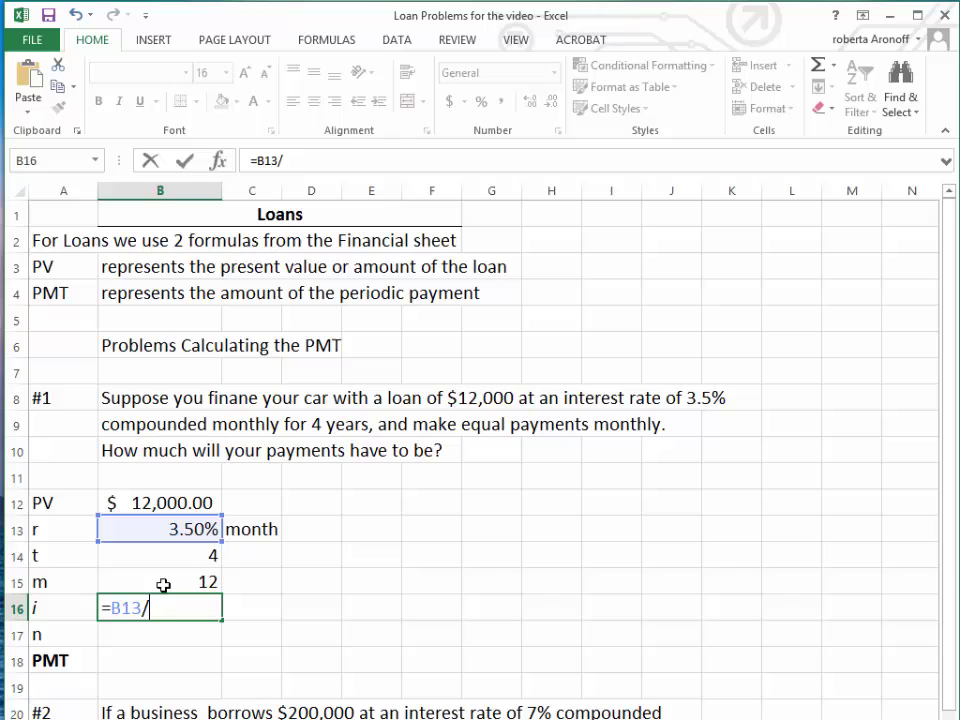
click(163, 585)
key(Return)
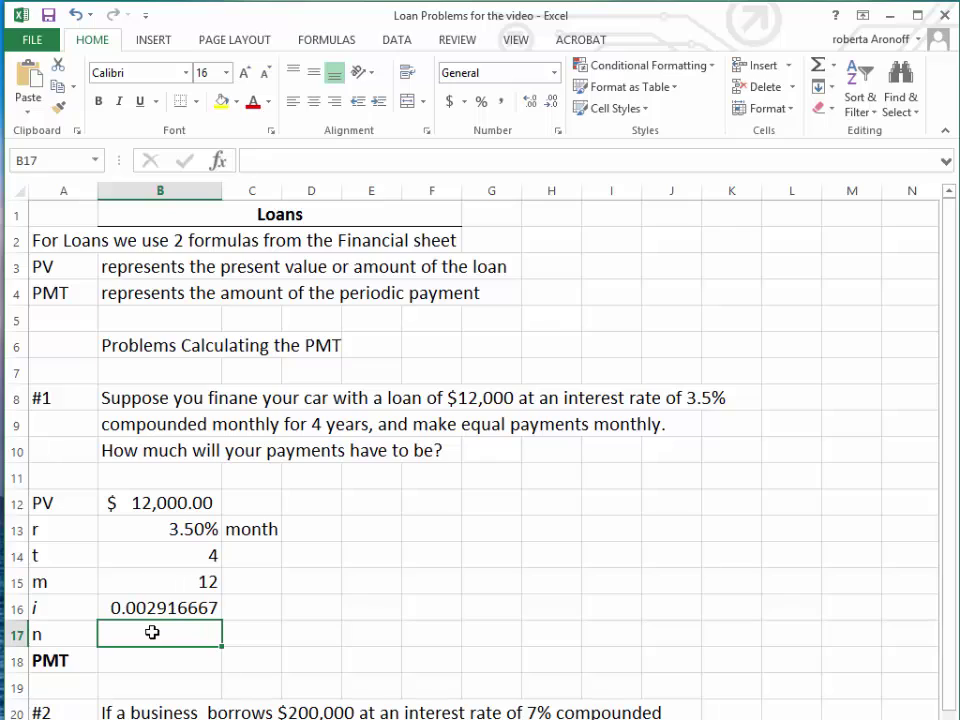
Try to calculate the number of payments n in B17 by multiplying m by t
text(=)
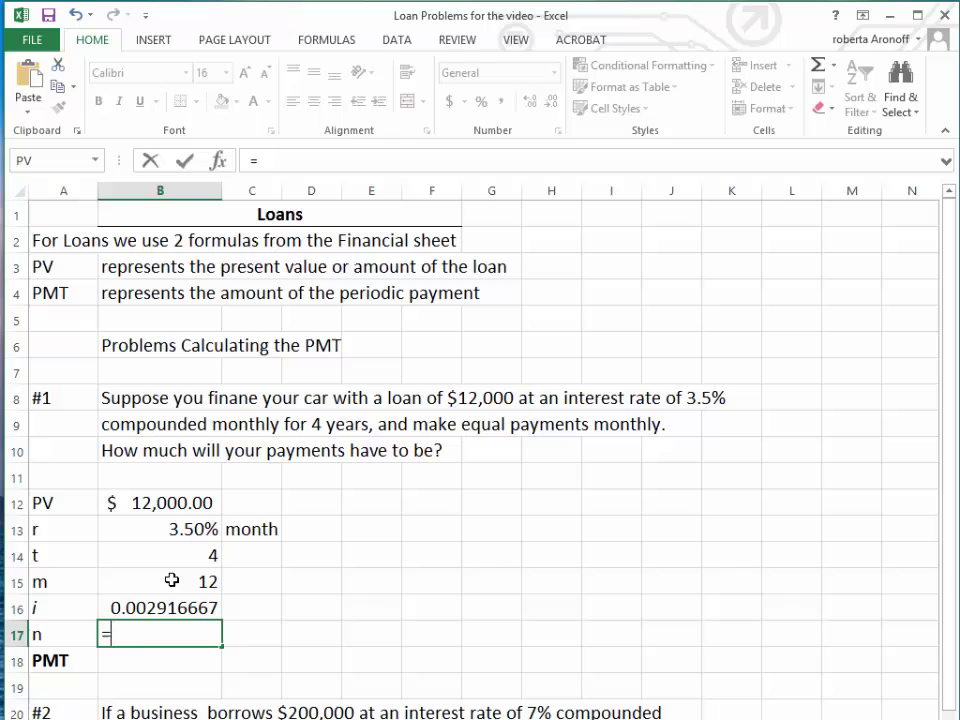
click(172, 580)
text(*)
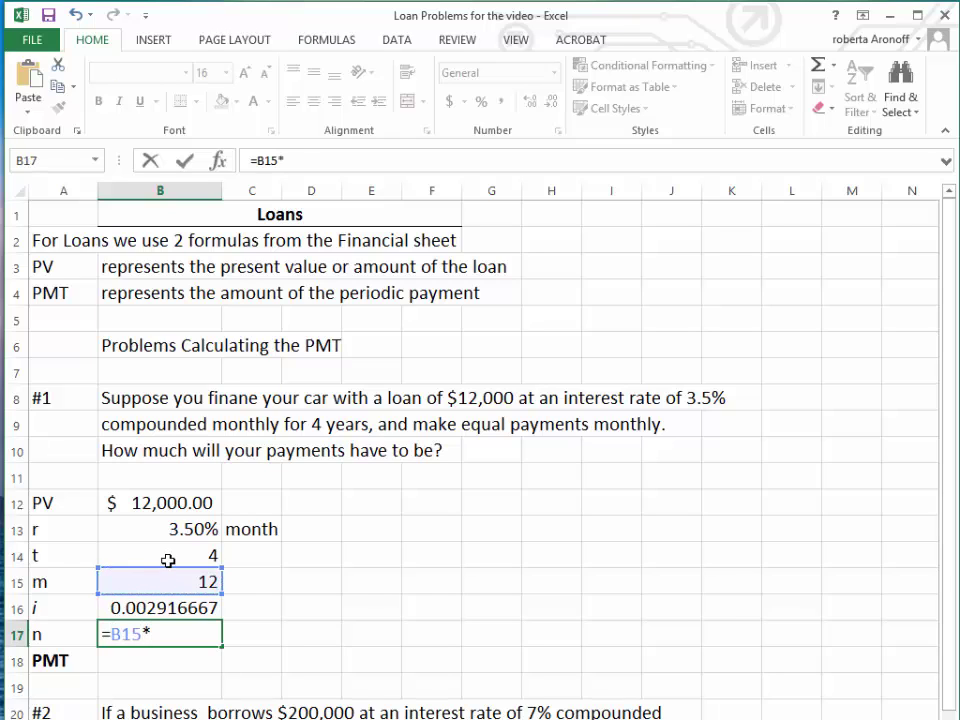
click(169, 561)
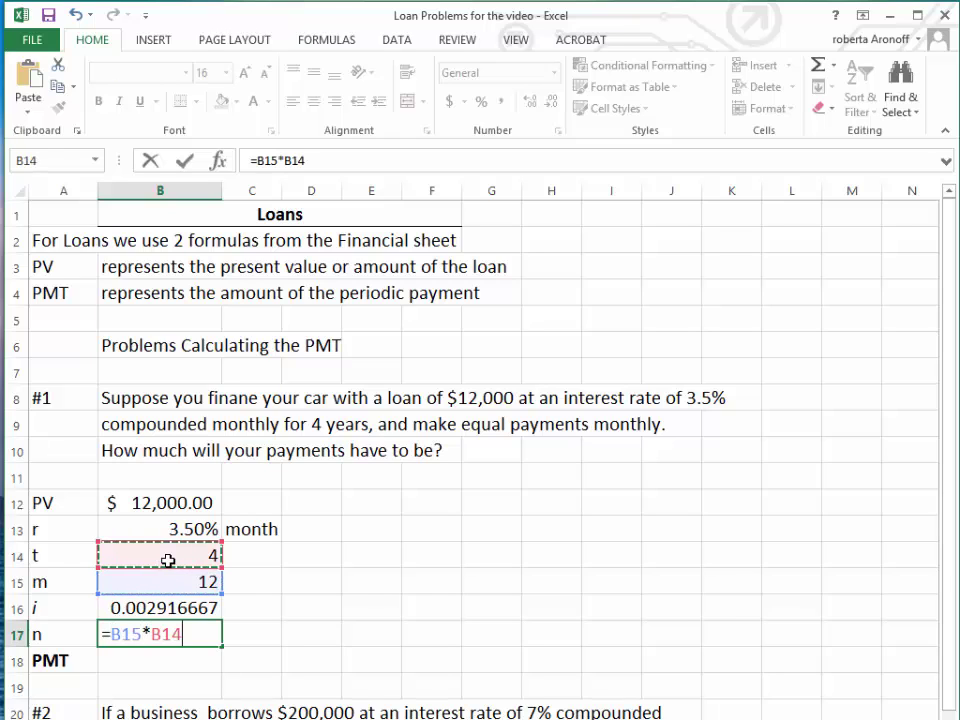
click(176, 662)
scroll(470, 450, down, 4)
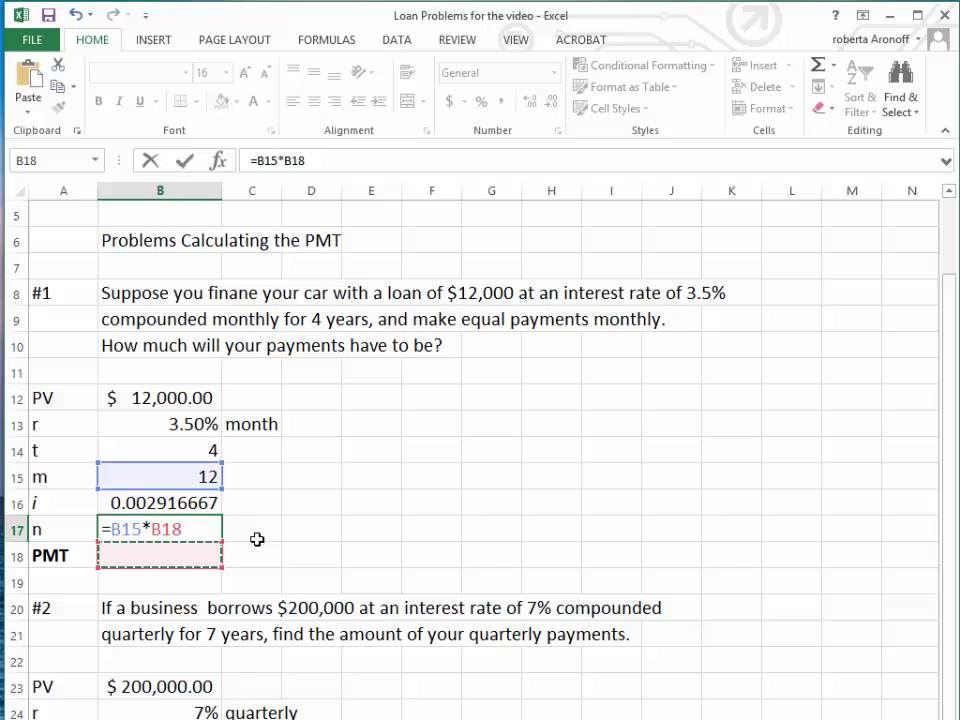
key(Return)
Replace the formula for n in B17 with =B15*B14
click(185, 526)
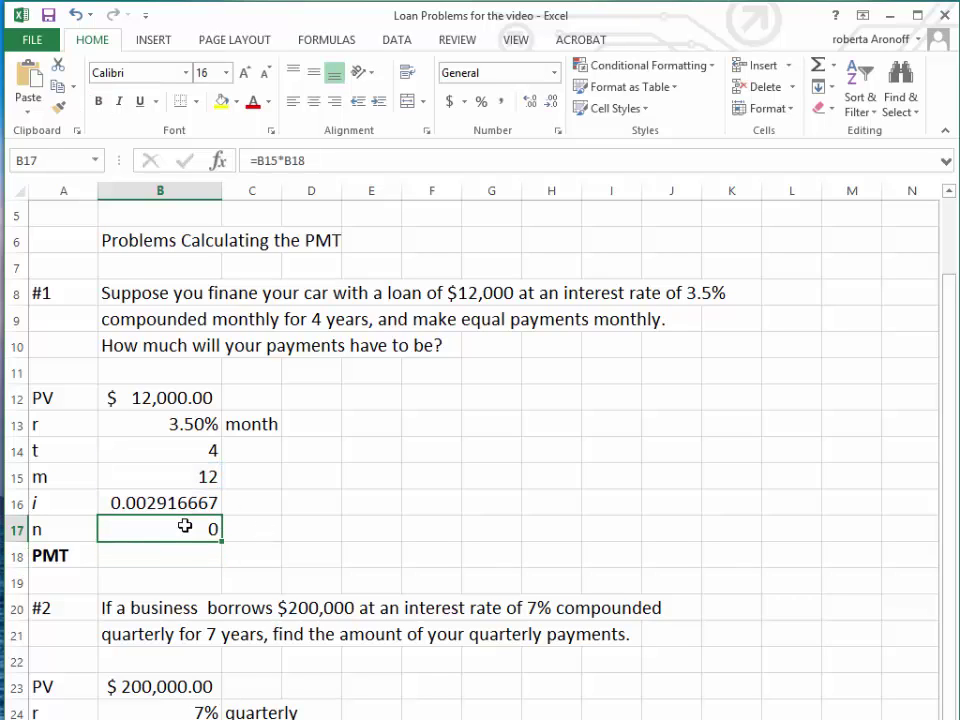
text(=)
click(190, 470)
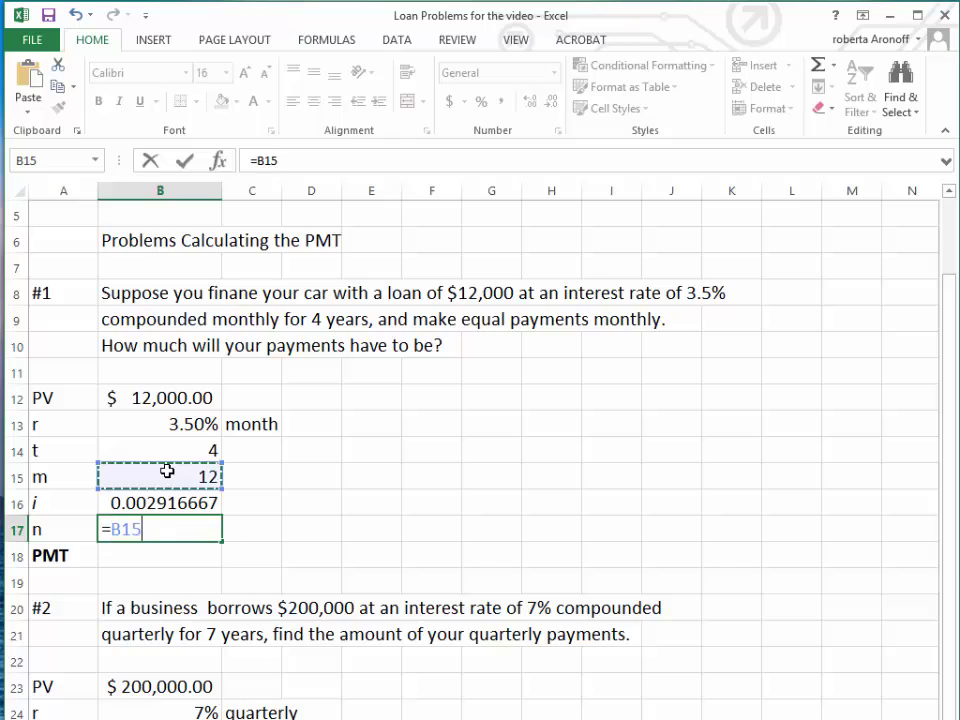
text(*)
click(169, 450)
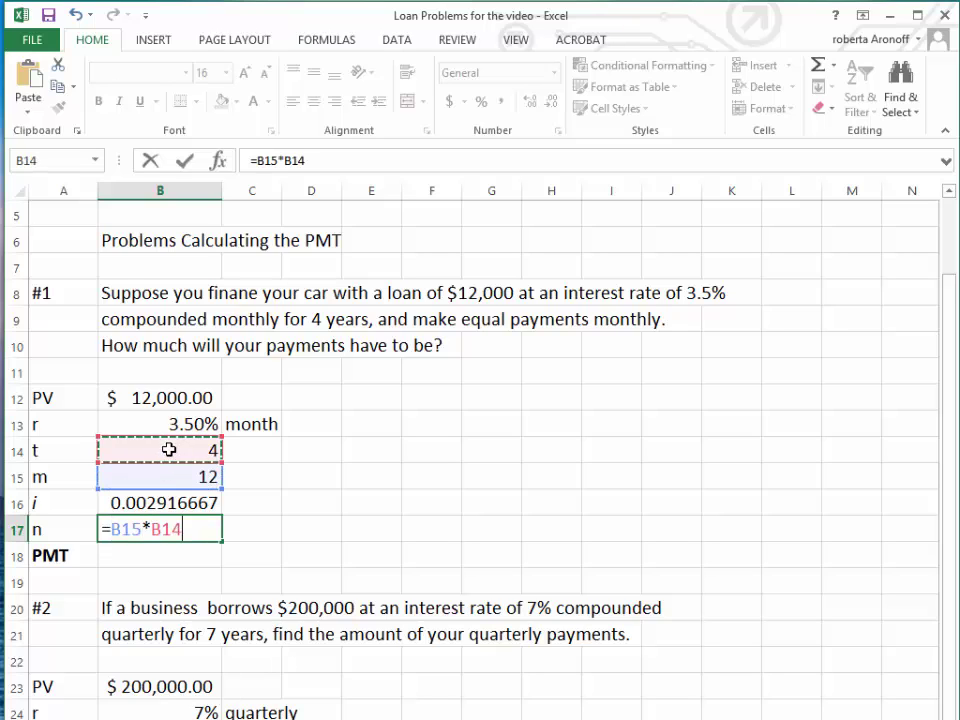
key(Return)
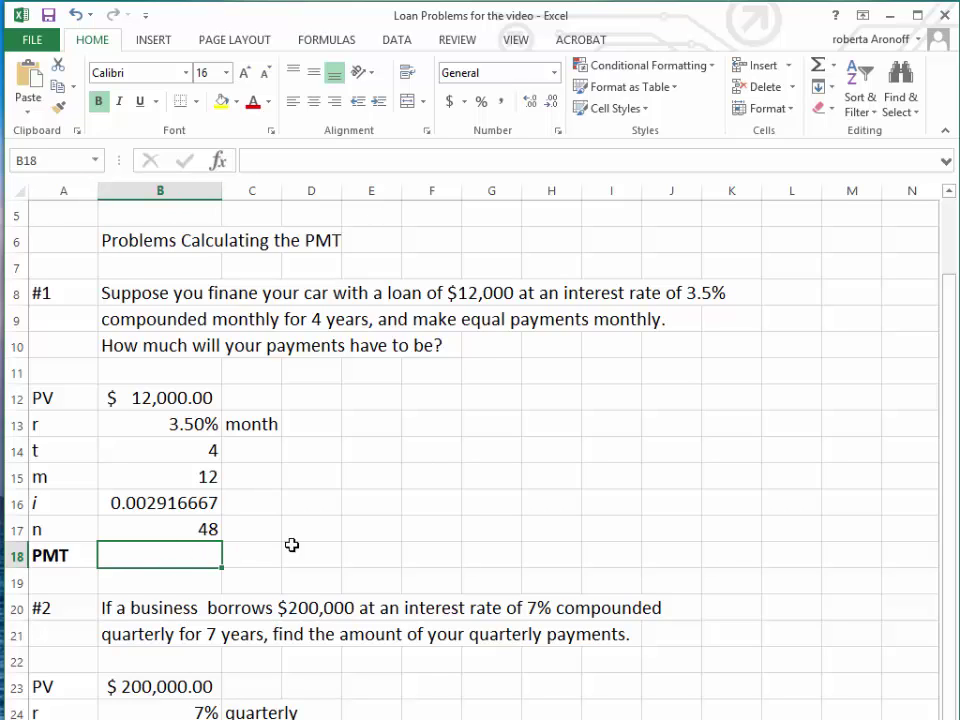
Insert the PMT function in B18, choosing it from the list of all functions
click(218, 161)
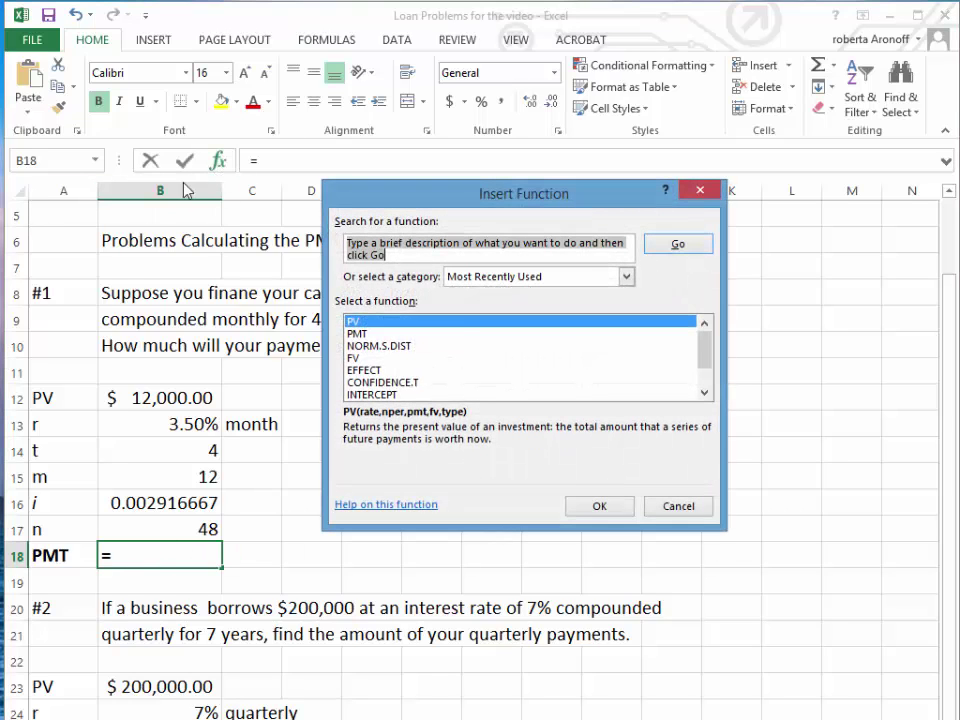
click(626, 277)
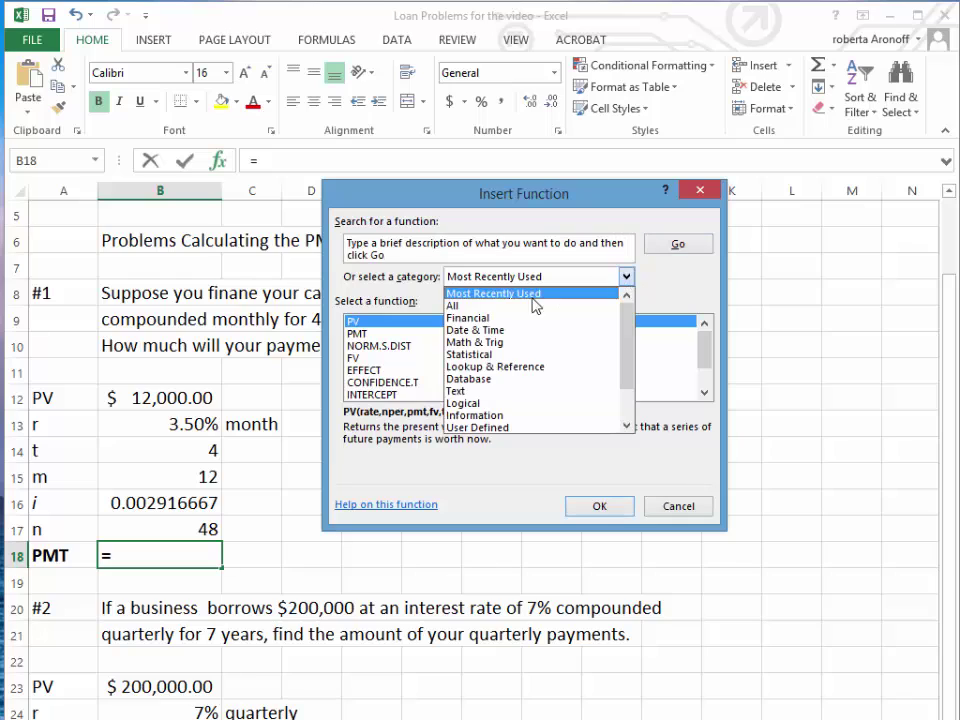
click(479, 310)
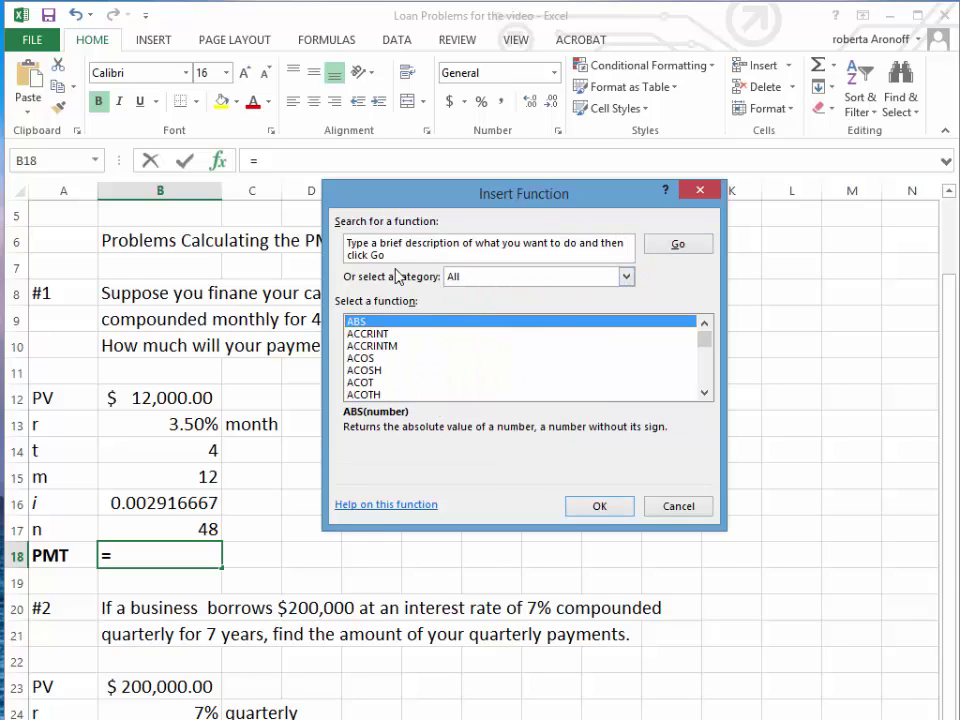
click(704, 393)
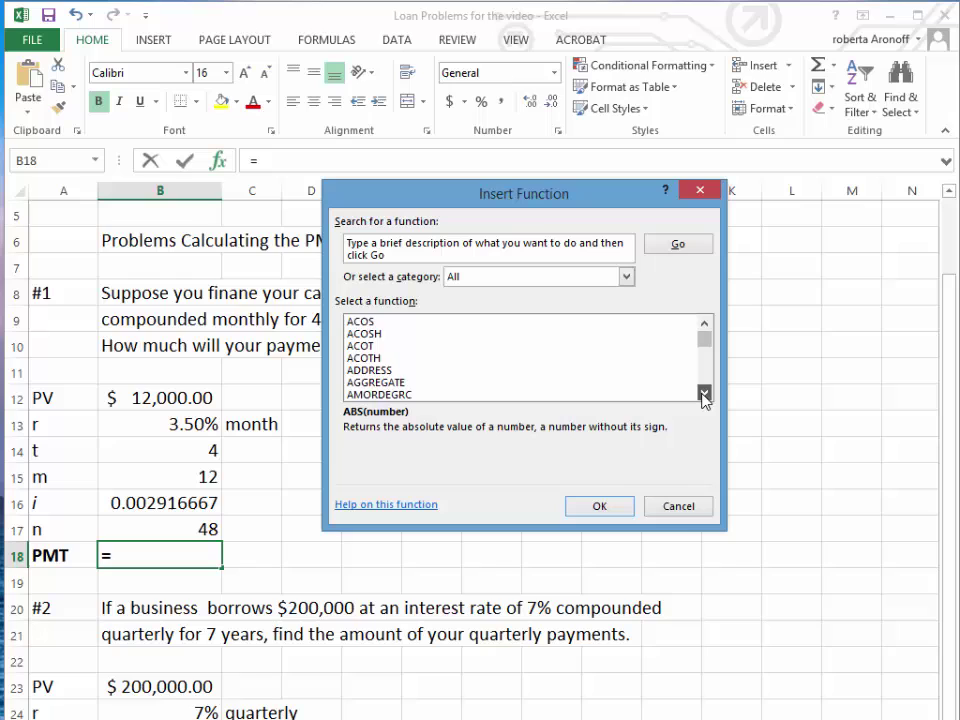
drag(704, 393, 706, 396)
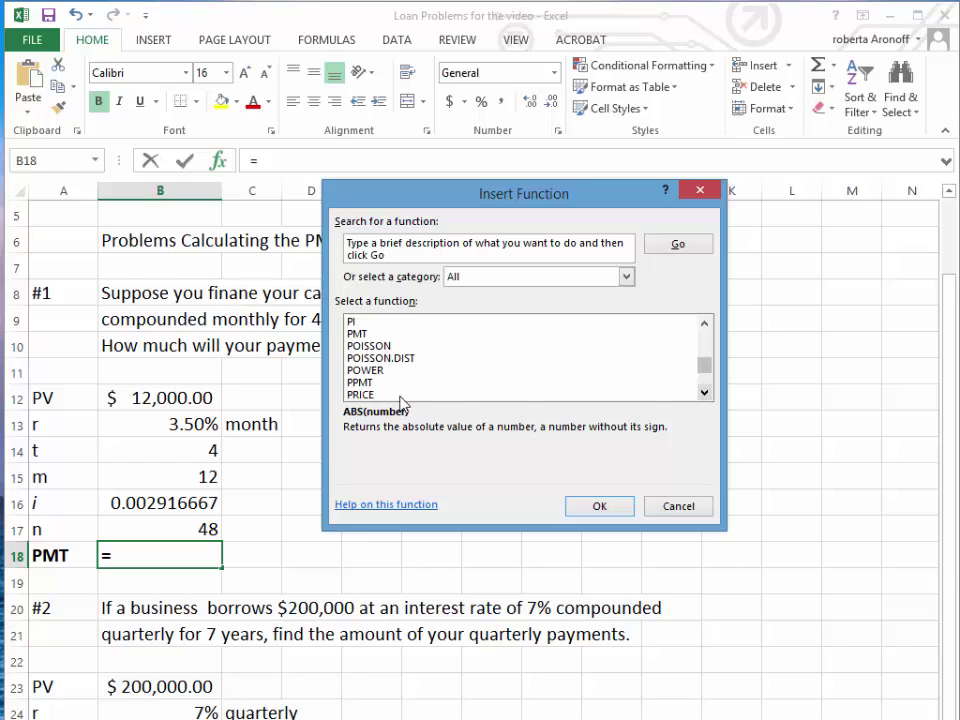
click(353, 336)
double_click(353, 336)
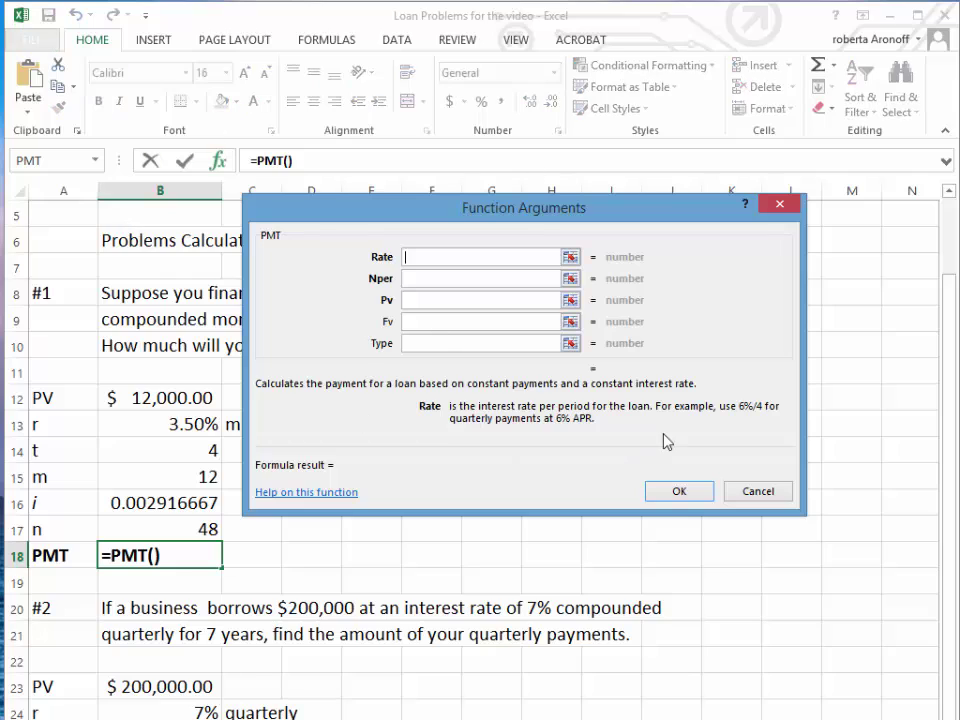
Complete the PMT arguments for problem #1 with Rate B16, Nper B17 and Pv -B12
click(171, 503)
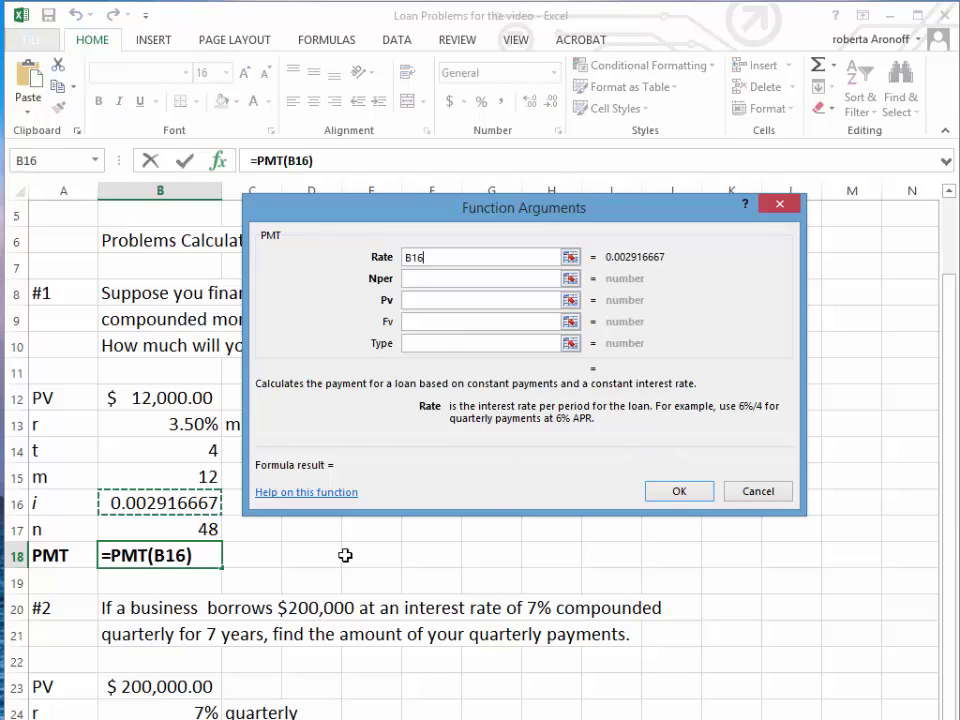
click(433, 278)
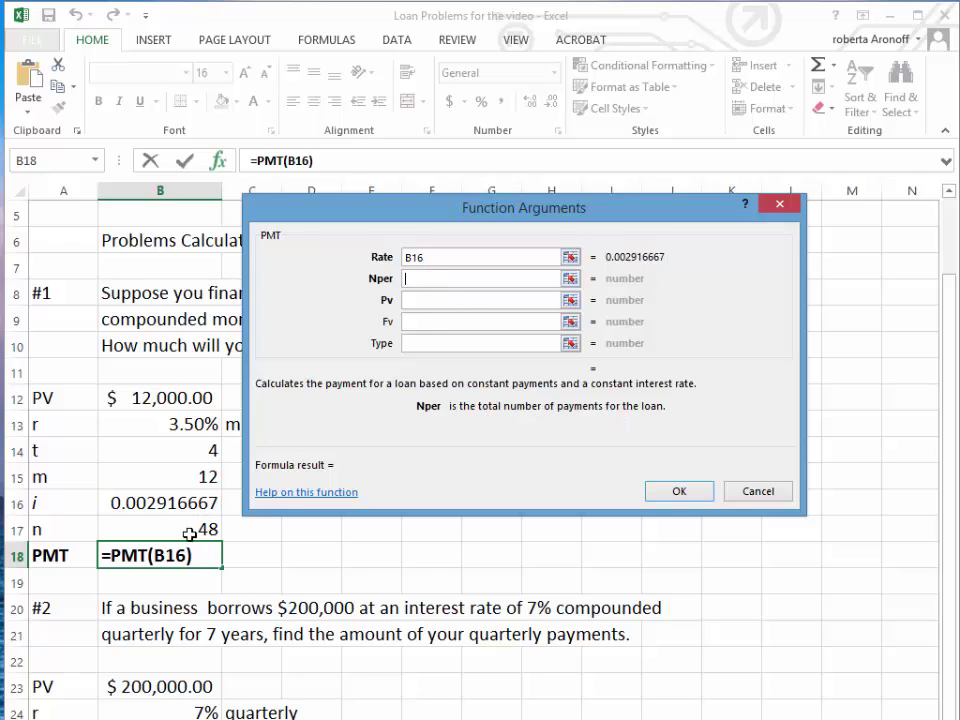
click(190, 531)
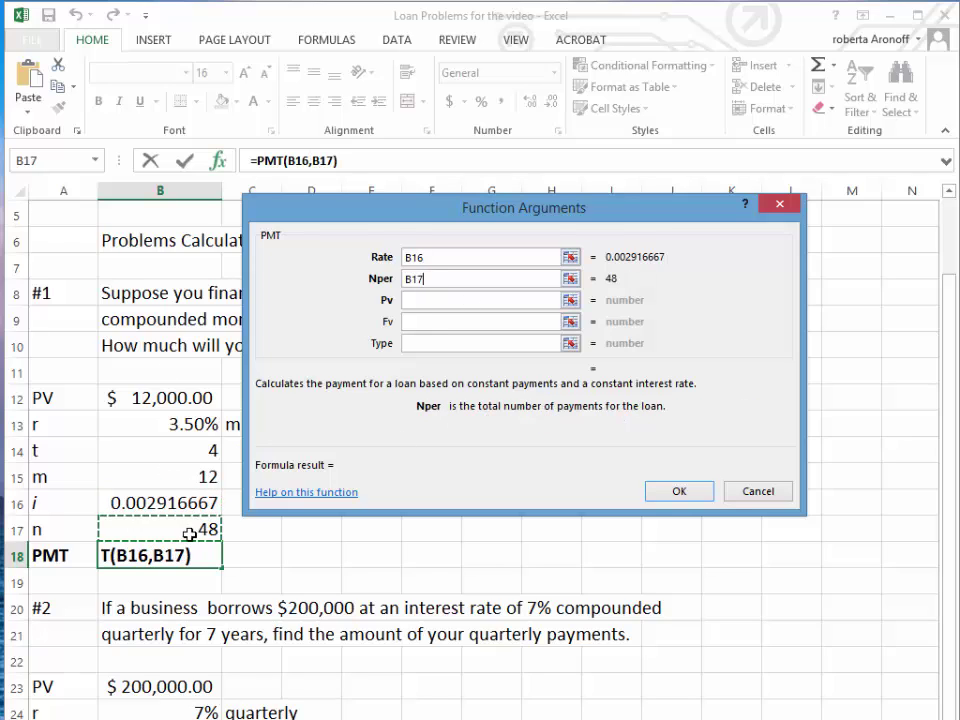
click(414, 300)
text(-)
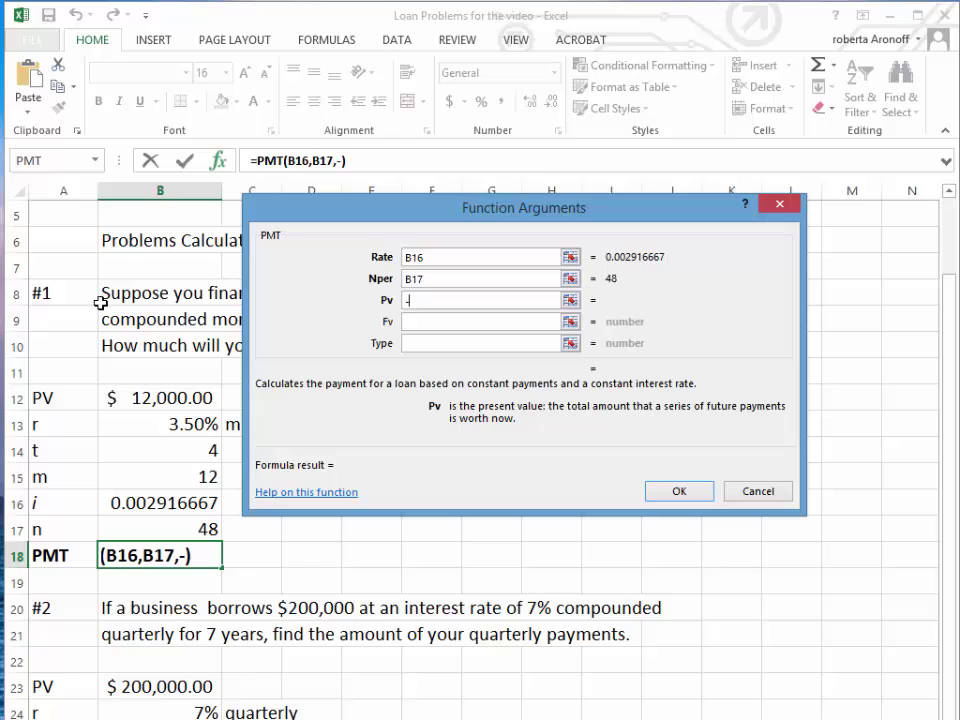
click(158, 398)
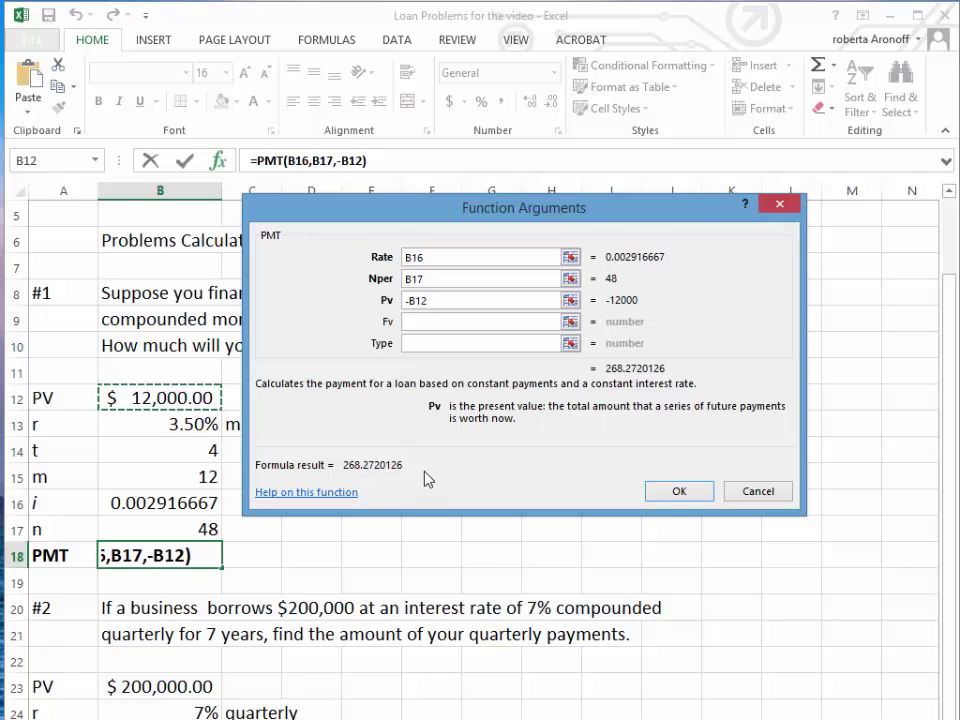
key(Return)
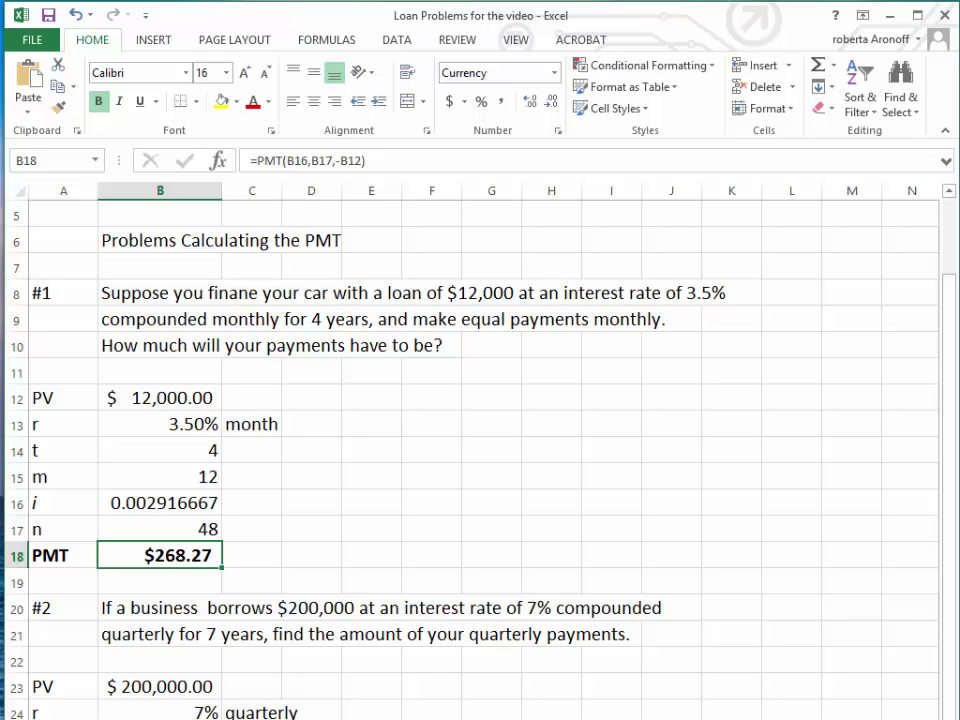
Enter 4 in B26 as the number of compounding periods per year (m) for problem #2
scroll(611, 373, down, 3)
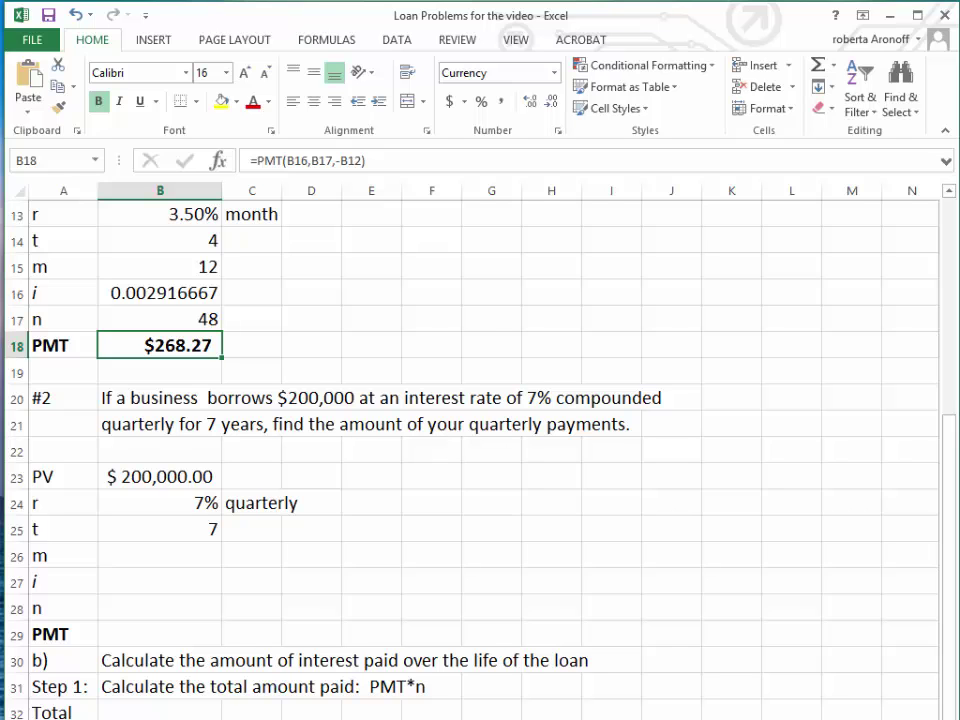
scroll(315, 294, down, 1)
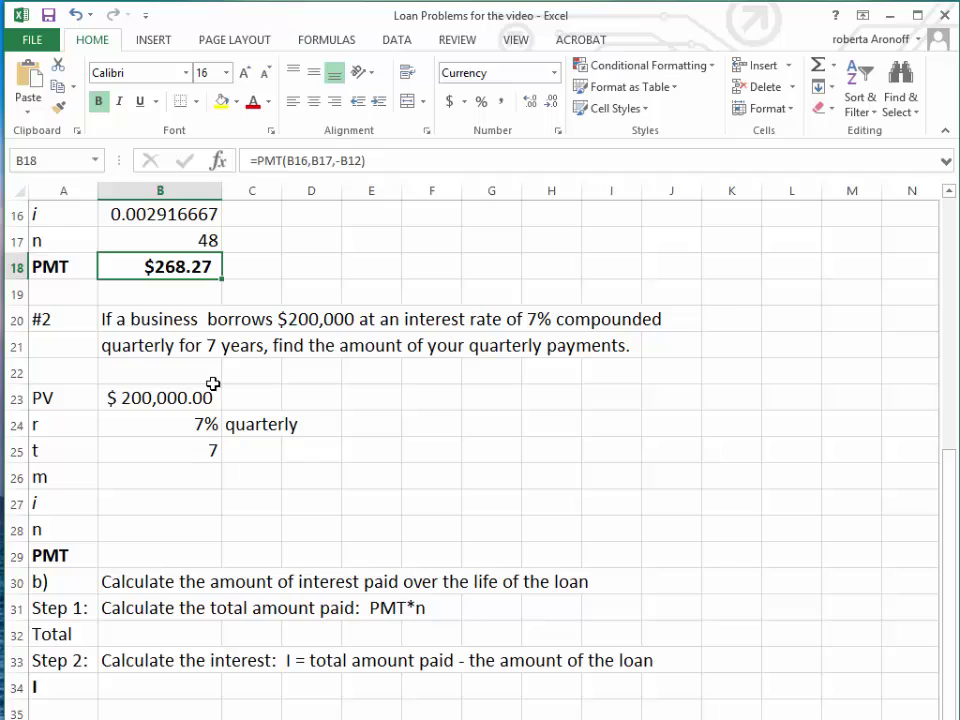
click(191, 477)
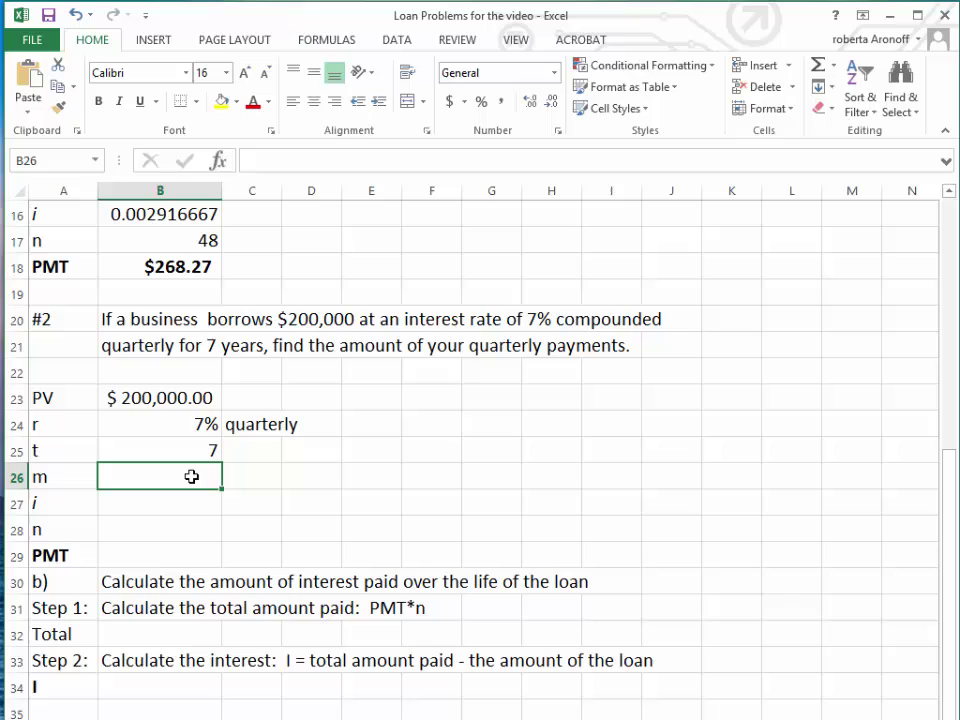
text(4)
key(Return)
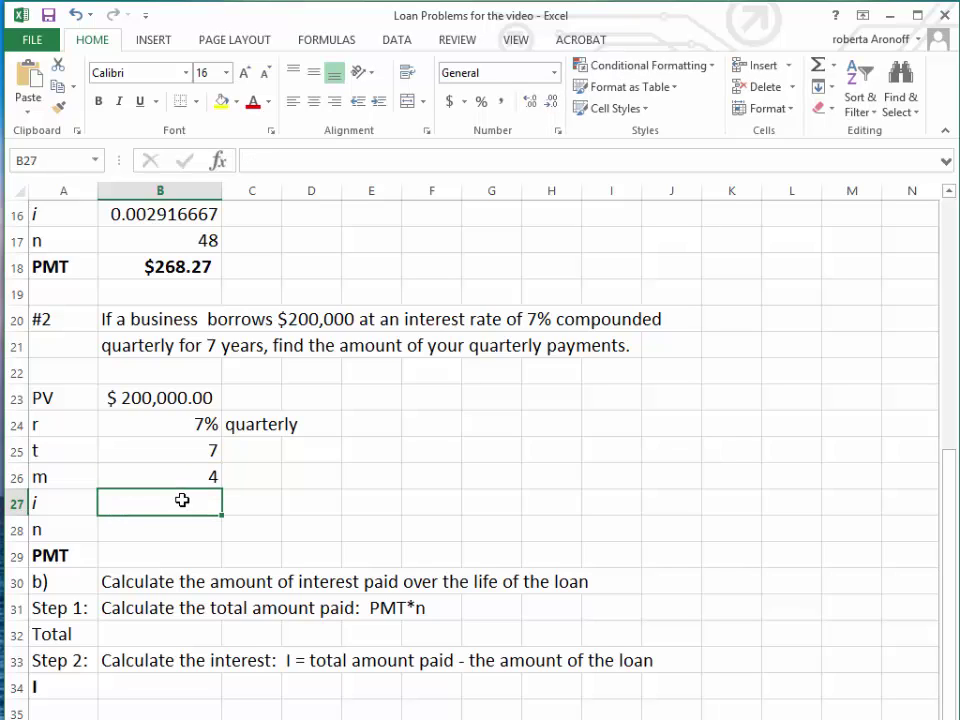
Calculate the quarterly interest rate i in B27 by dividing r by m with the formula =B24/B26
text(=)
click(172, 425)
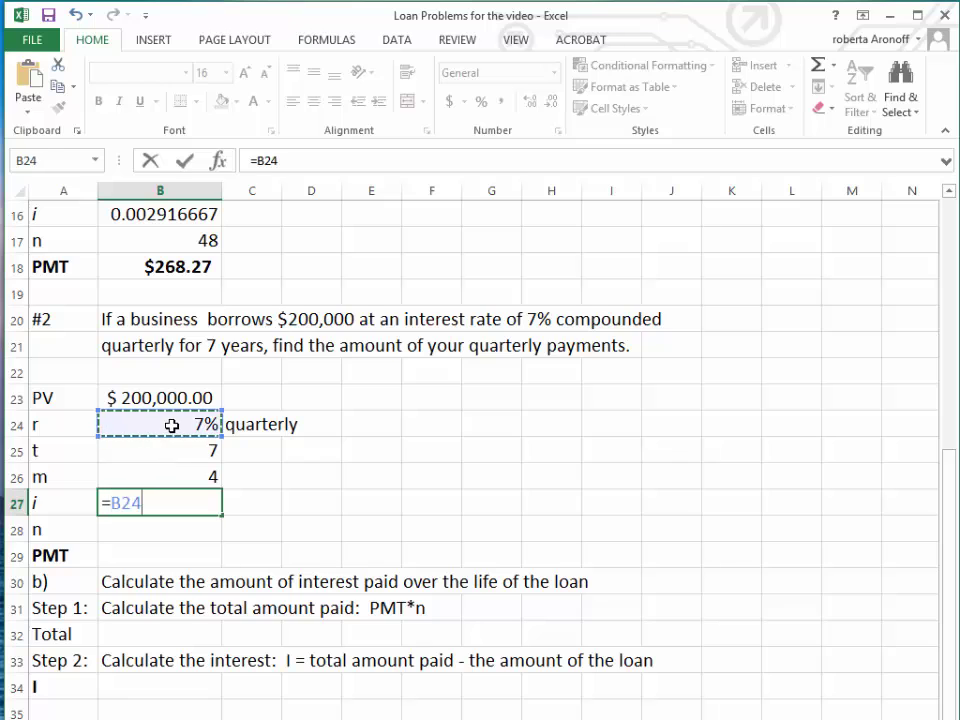
text(/)
scroll(178, 460, up, 2)
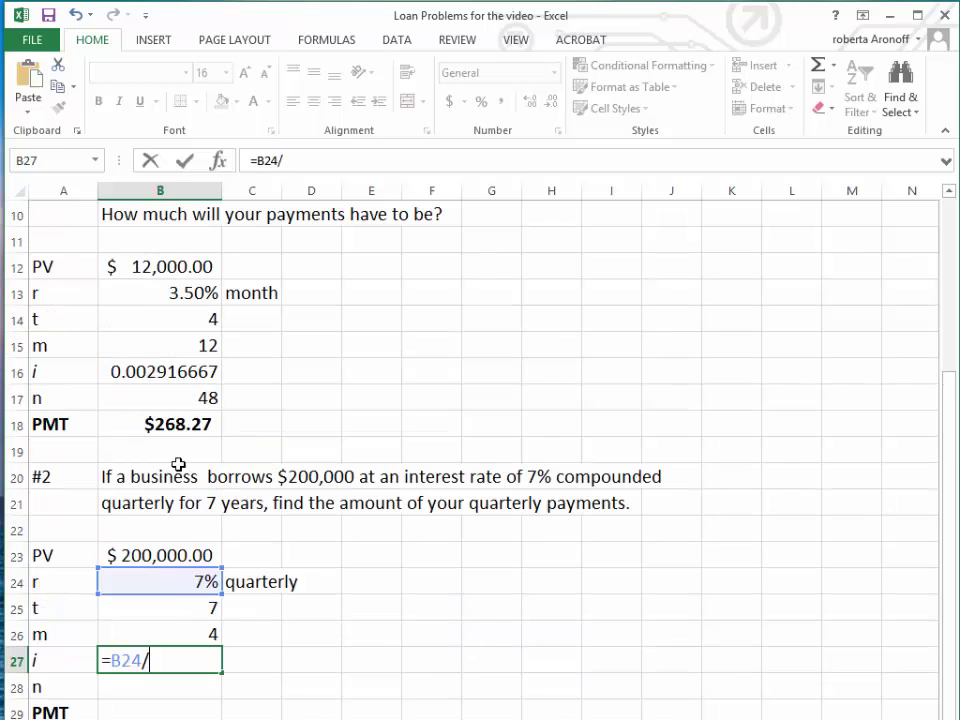
click(175, 633)
key(Return)
scroll(176, 632, up, 1)
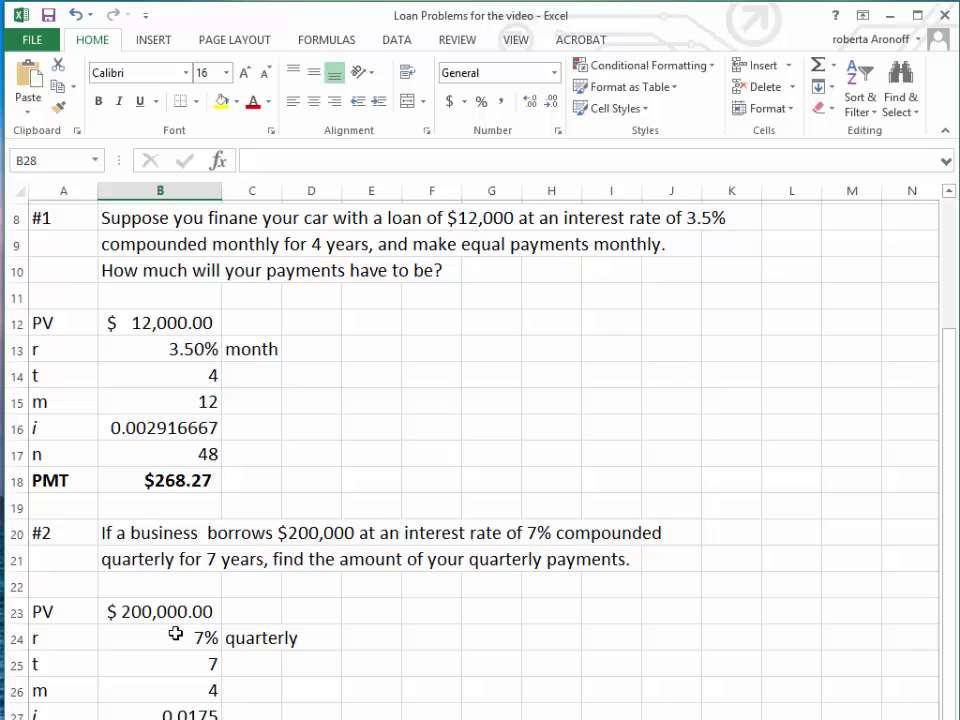
scroll(147, 558, down, 3)
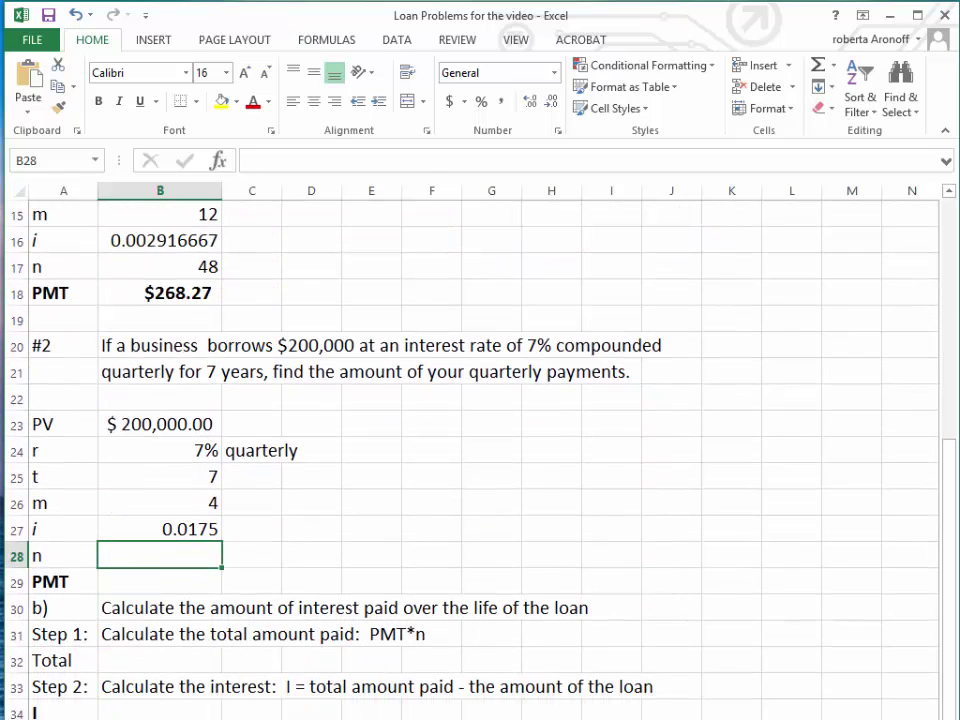
Calculate the number of payments n in B28 by multiplying t by m with the formula =B25*B26
scroll(121, 531, down, 1)
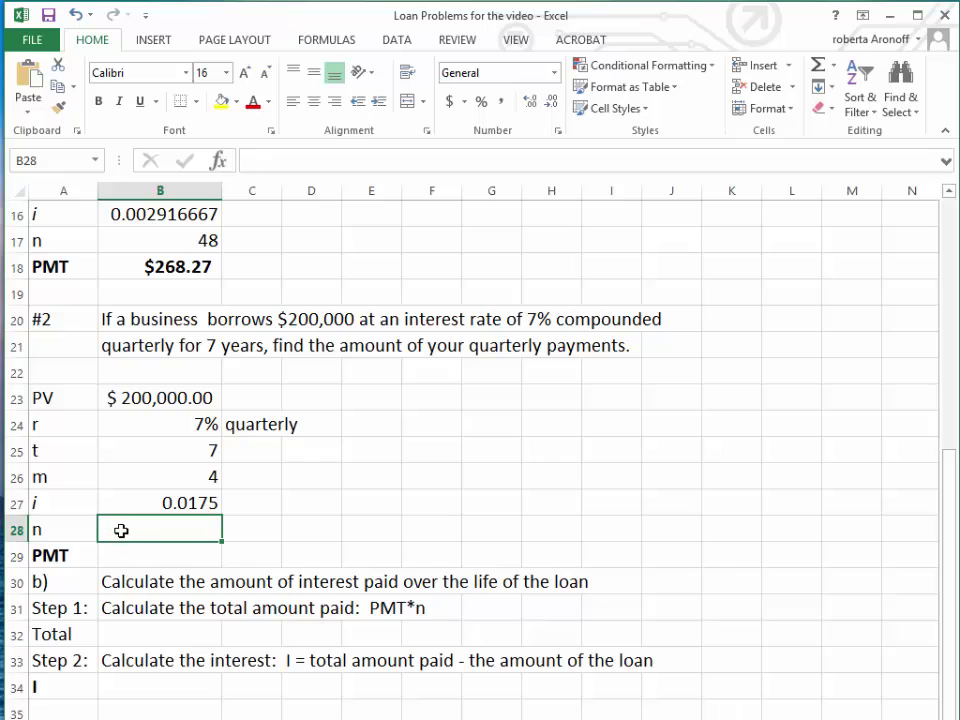
text(=)
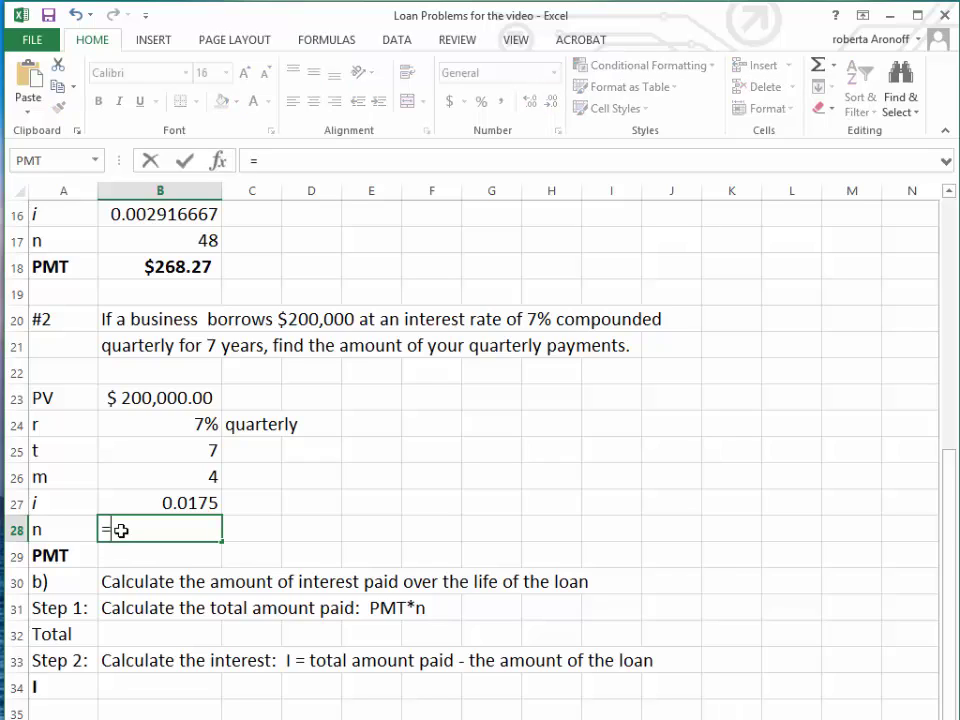
click(154, 448)
text(*)
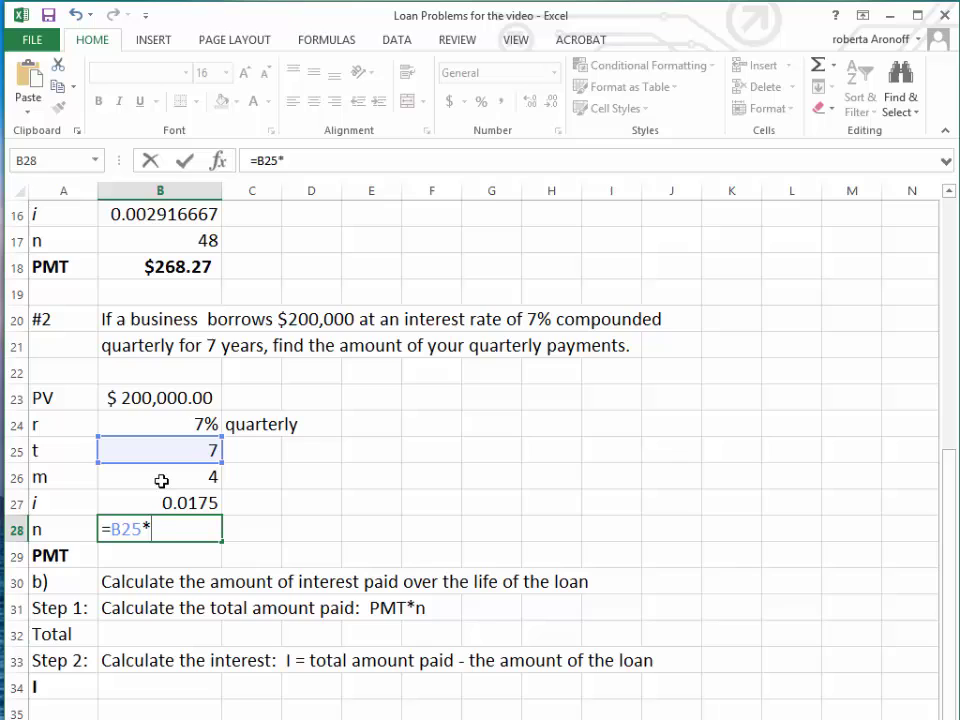
click(161, 481)
key(Return)
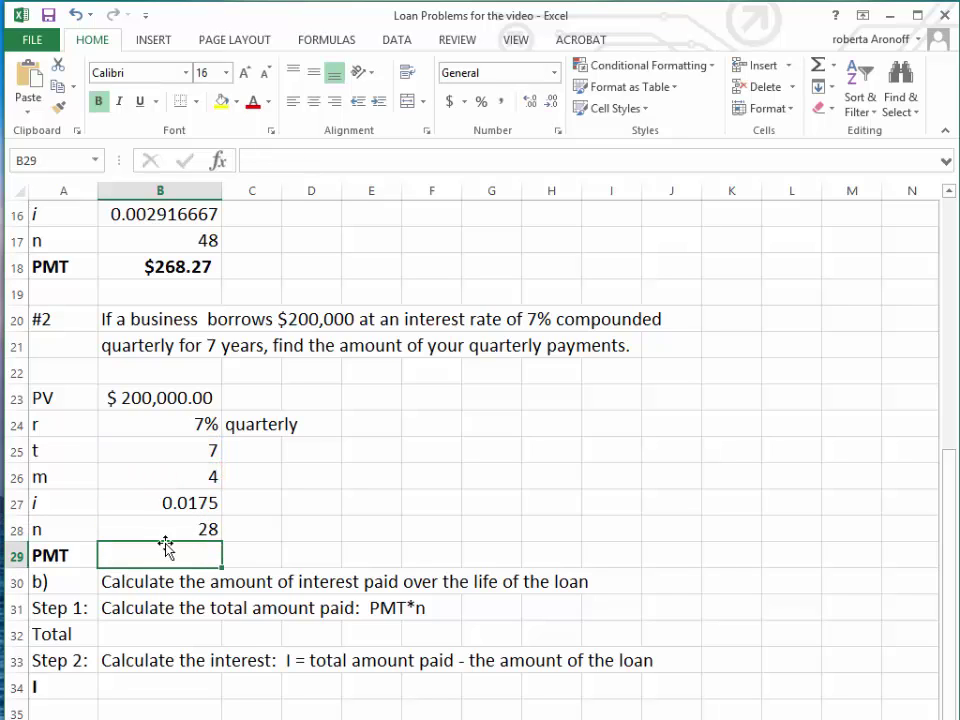
Insert the PMT function in B29, choosing it from the most recently used functions
click(218, 161)
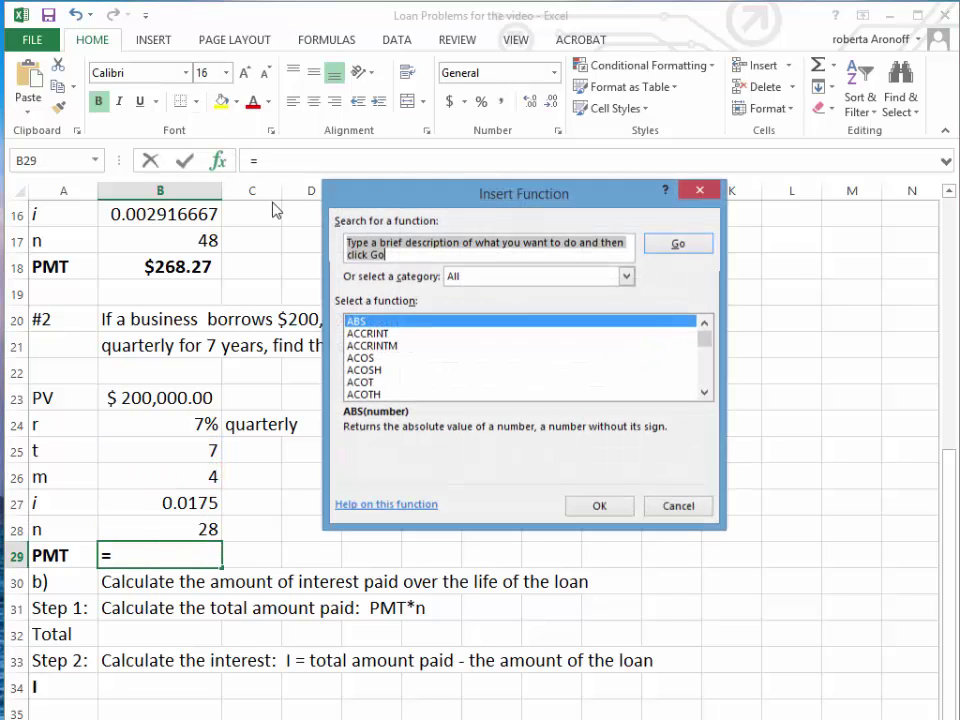
click(627, 277)
click(538, 295)
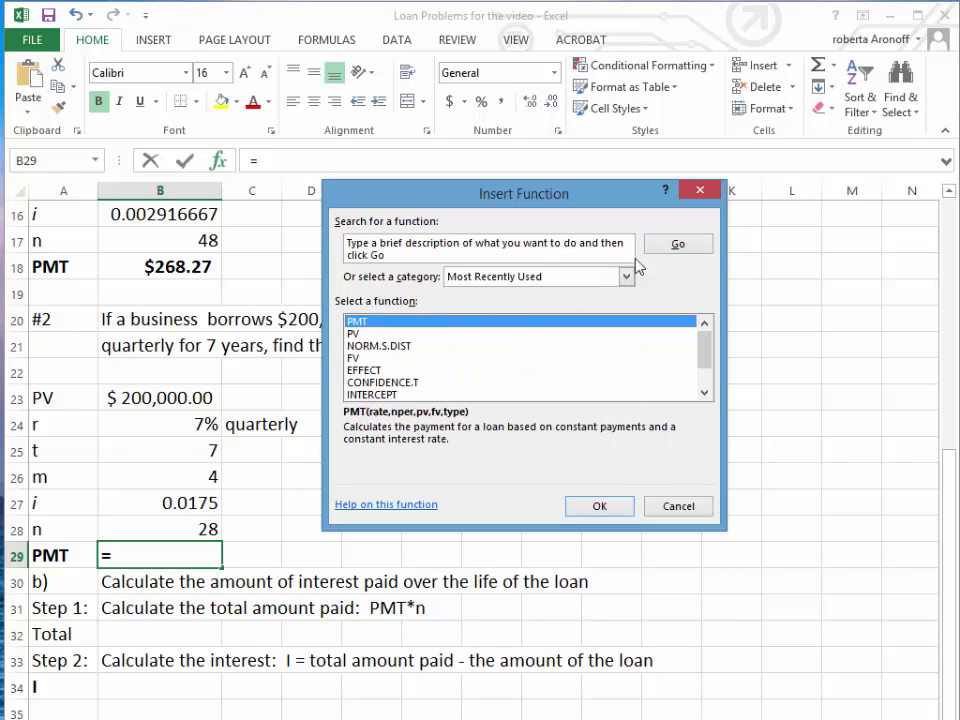
double_click(364, 322)
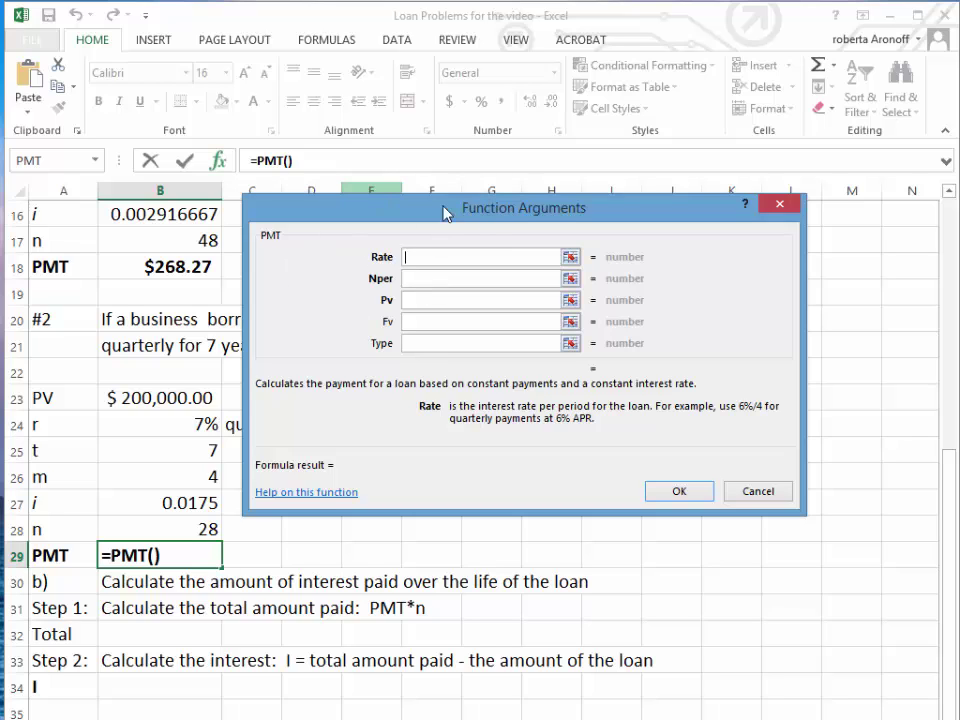
Complete the PMT arguments for problem #2 with Rate B27, Nper B28 and Pv -B23
click(171, 502)
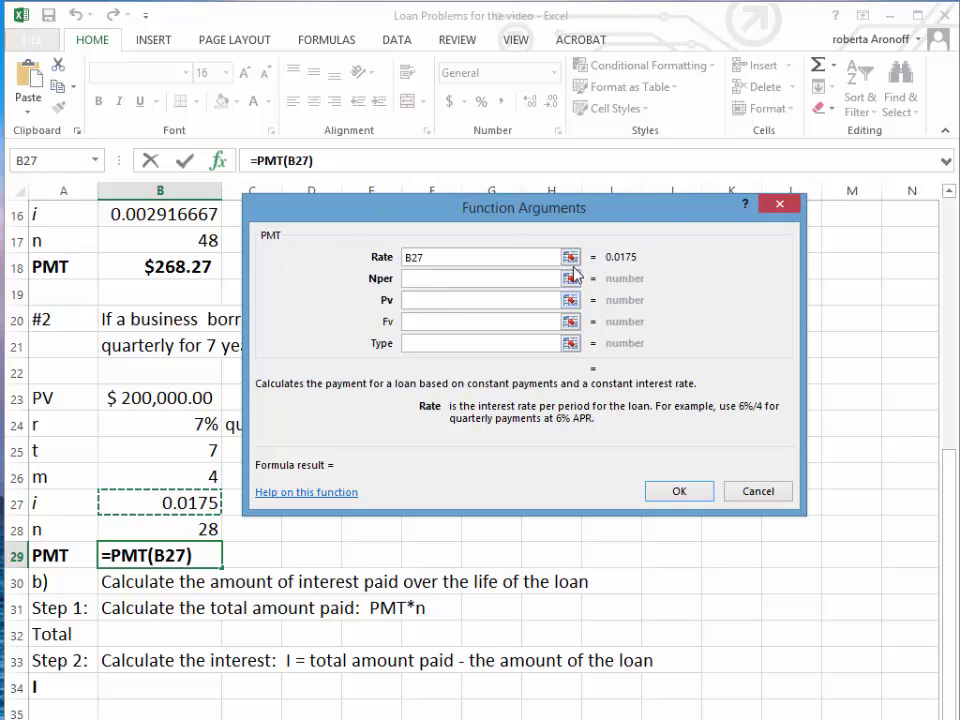
click(443, 279)
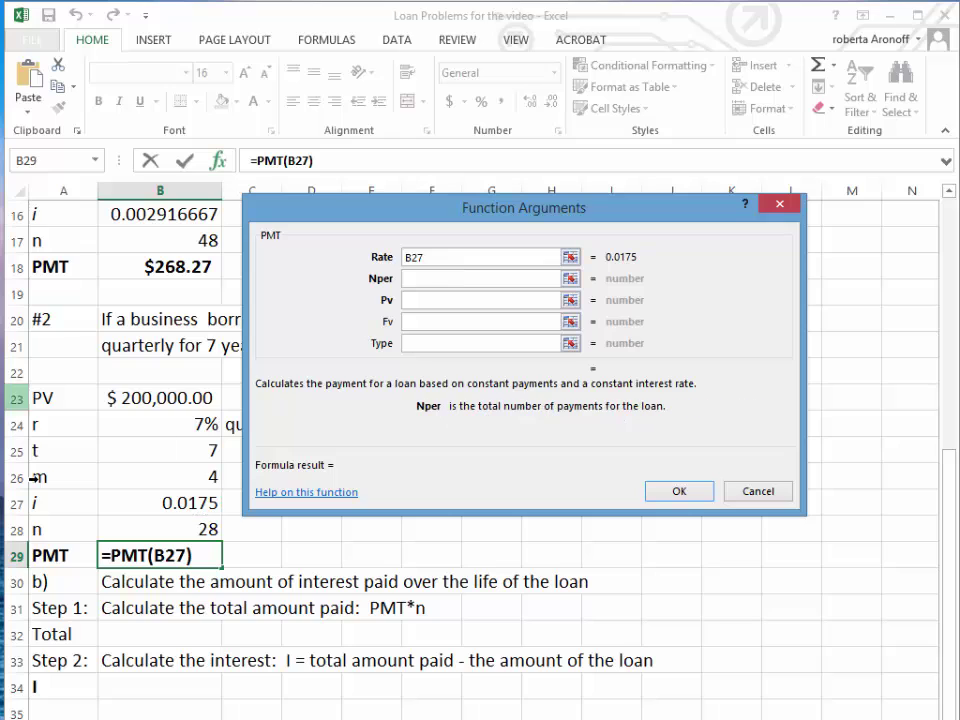
click(186, 533)
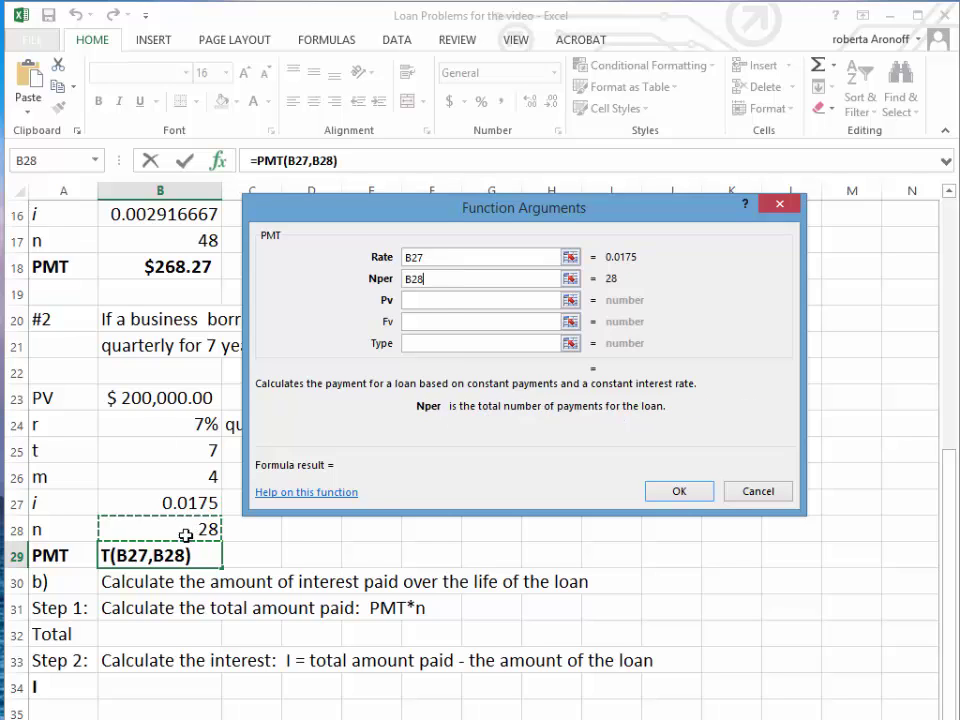
click(443, 300)
text(-)
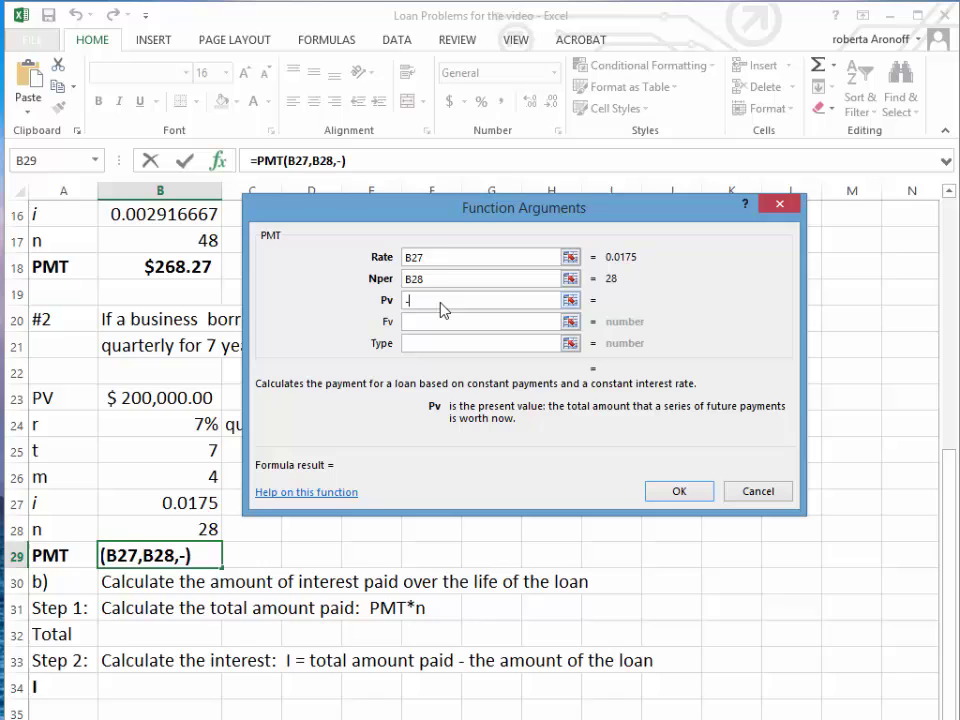
scroll(150, 481, up, 1)
click(150, 479)
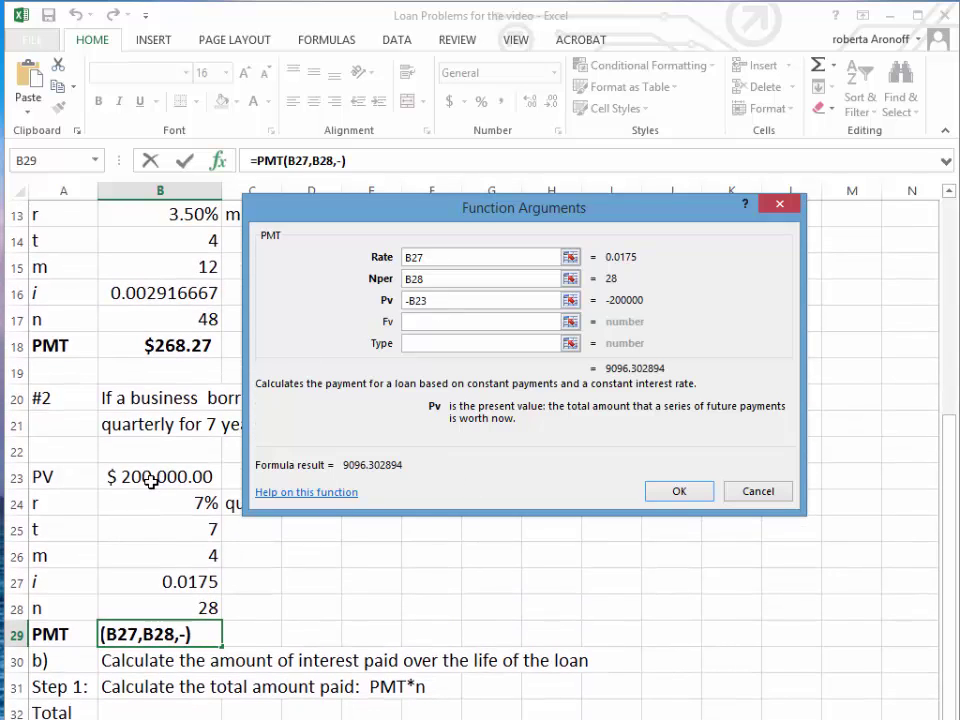
click(460, 322)
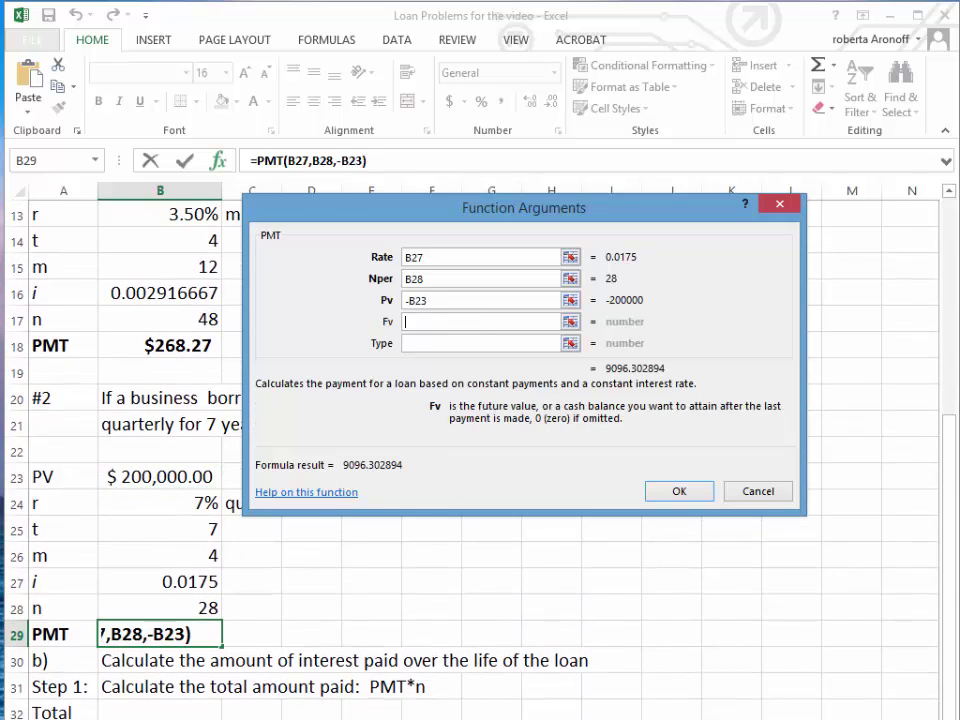
scroll(677, 346, down, 2)
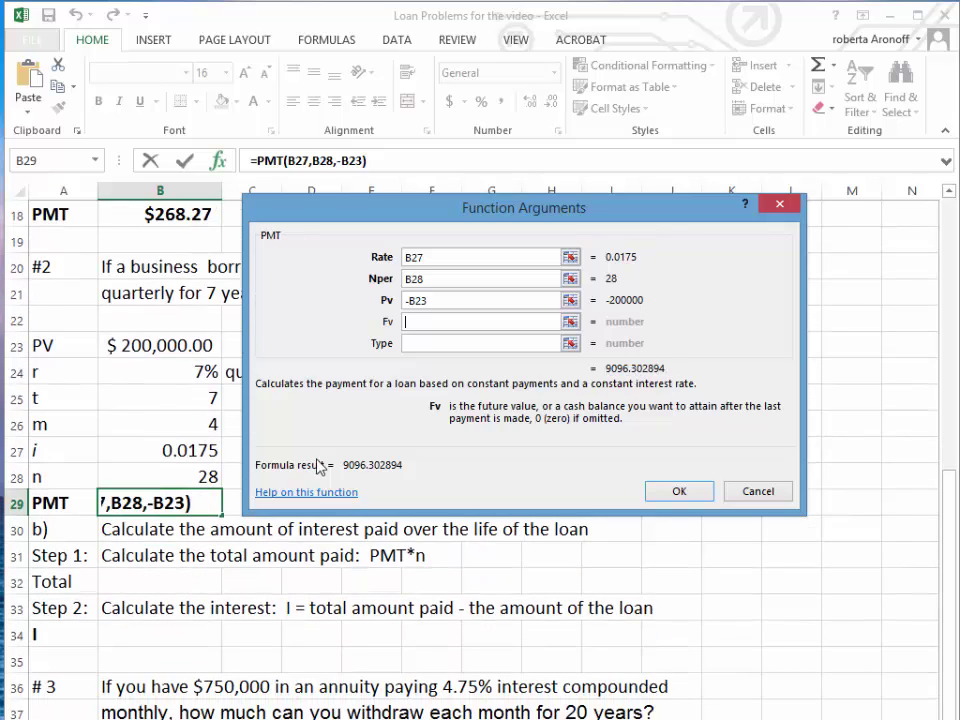
click(663, 493)
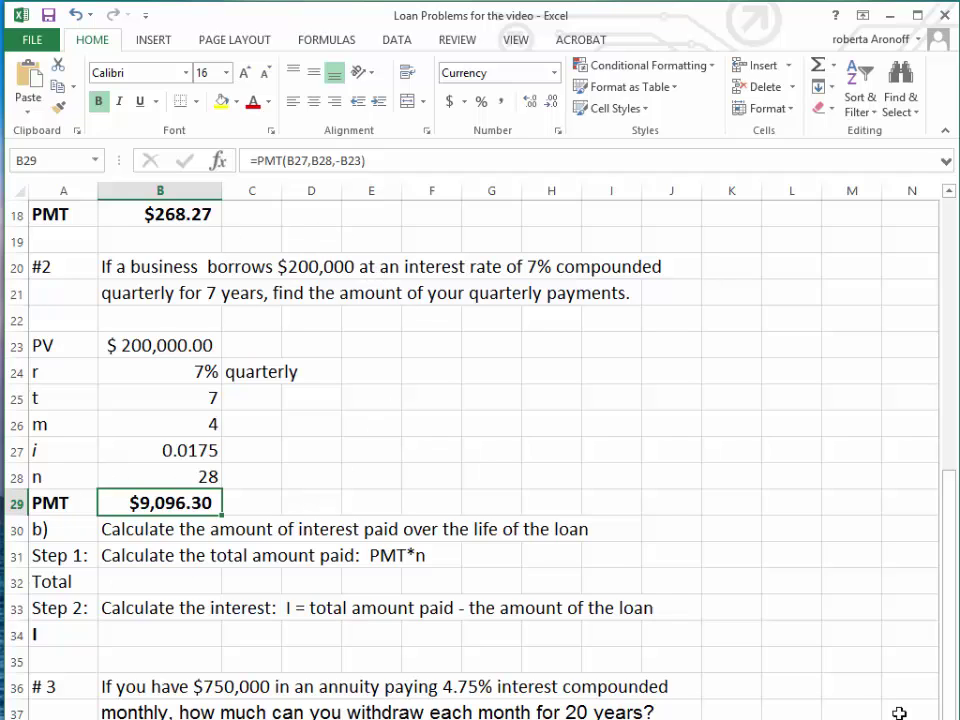
Calculate the total amount paid in B32 with the formula =B29*B28 and make the cell bold
scroll(468, 437, down, 2)
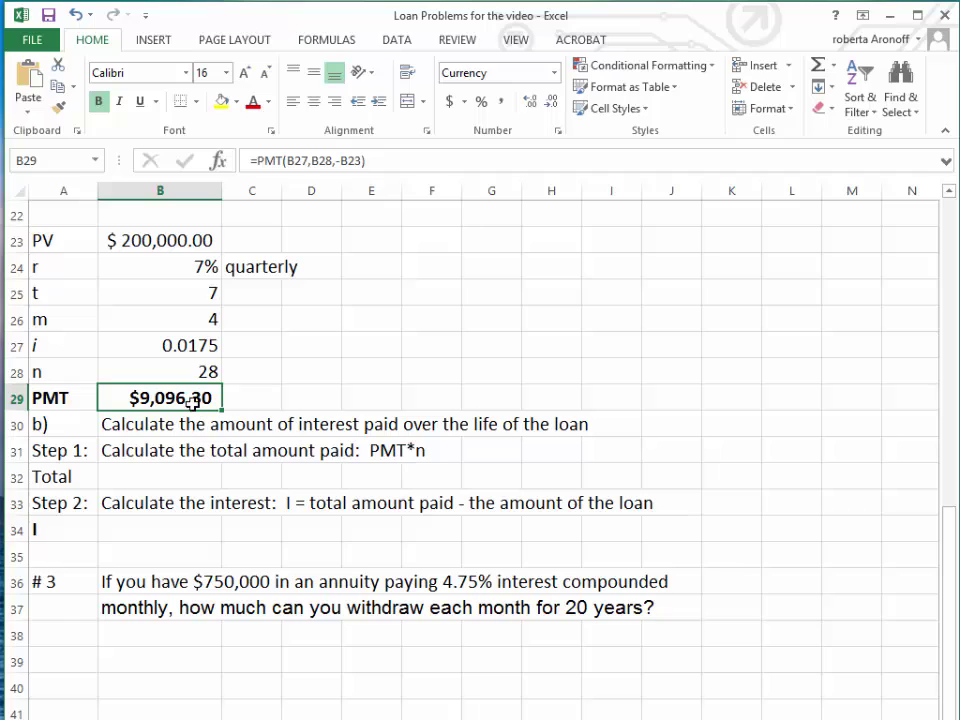
click(138, 481)
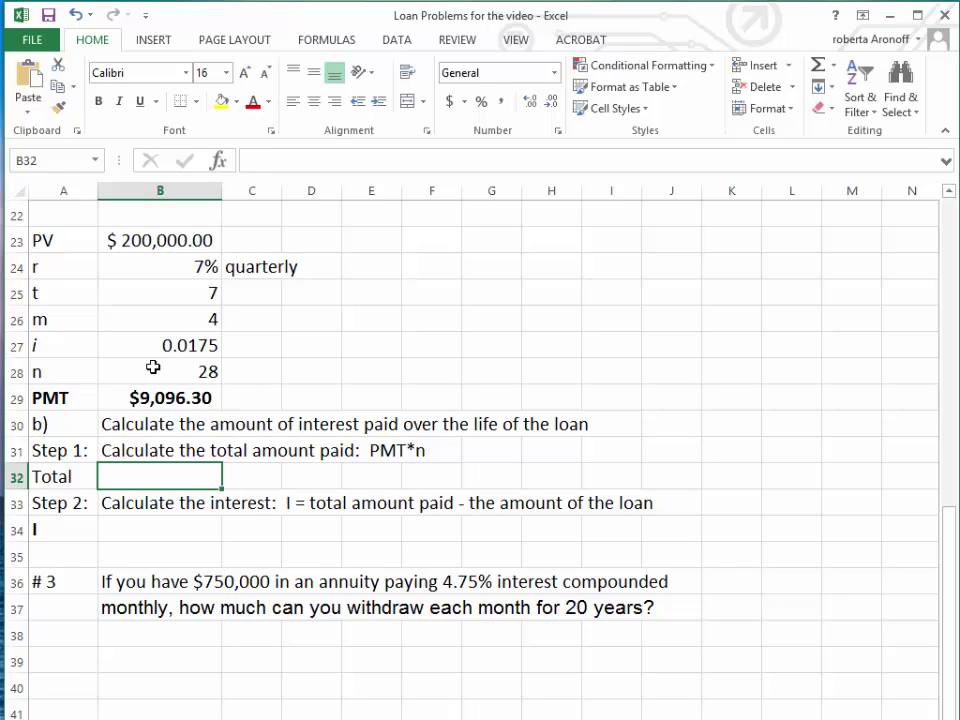
text(=)
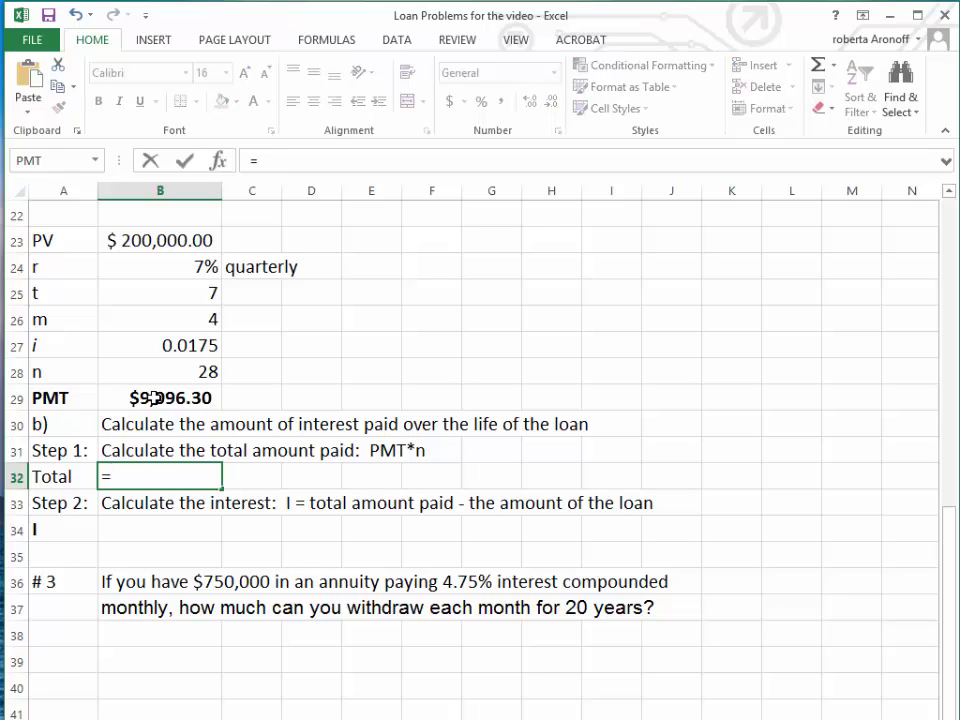
click(140, 396)
text(*)
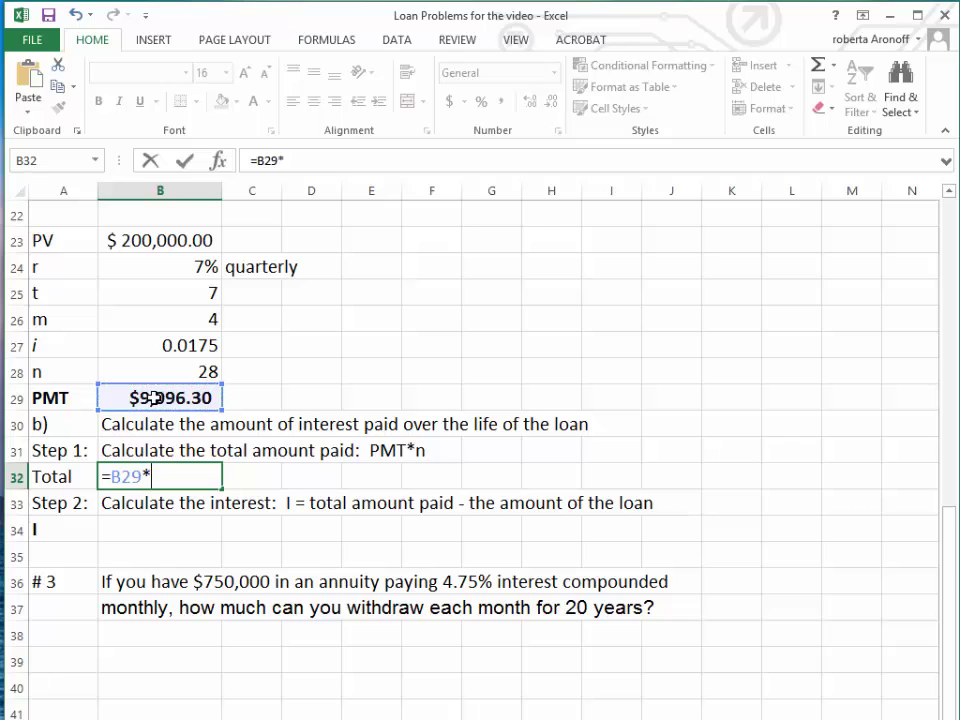
click(145, 373)
key(Return)
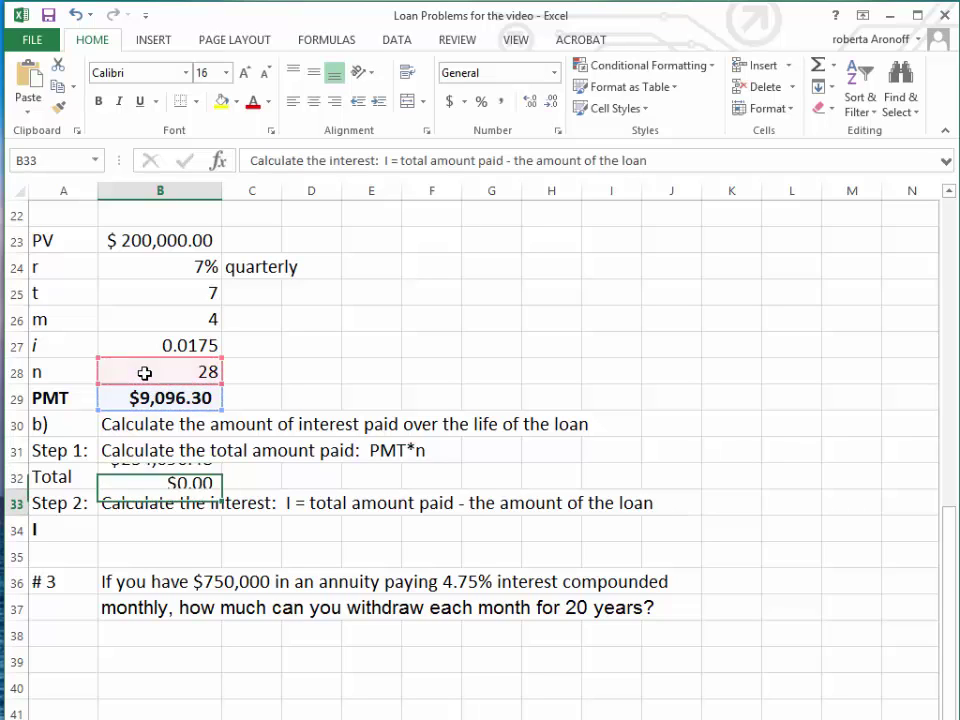
click(141, 476)
click(98, 101)
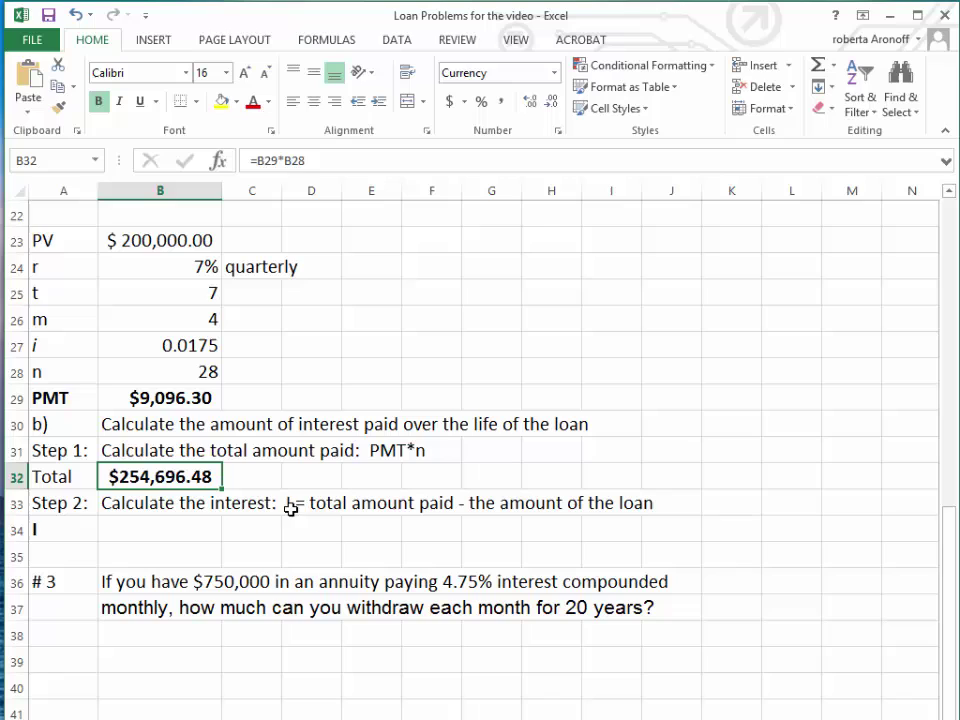
Enter the formula =B32*B23 in B34 for the interest I
click(134, 527)
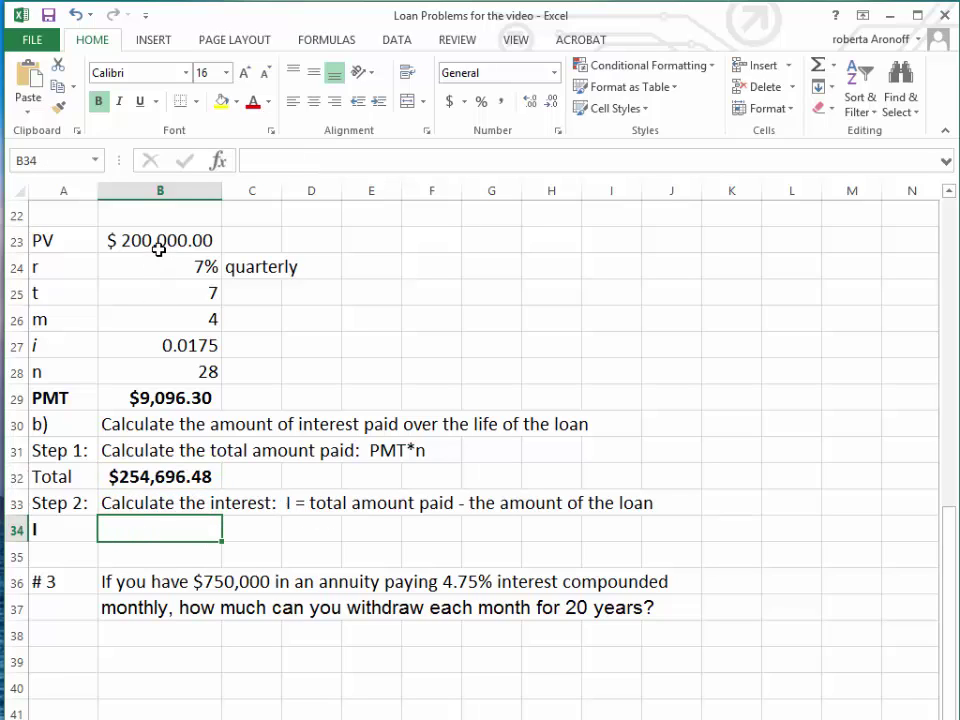
text(=)
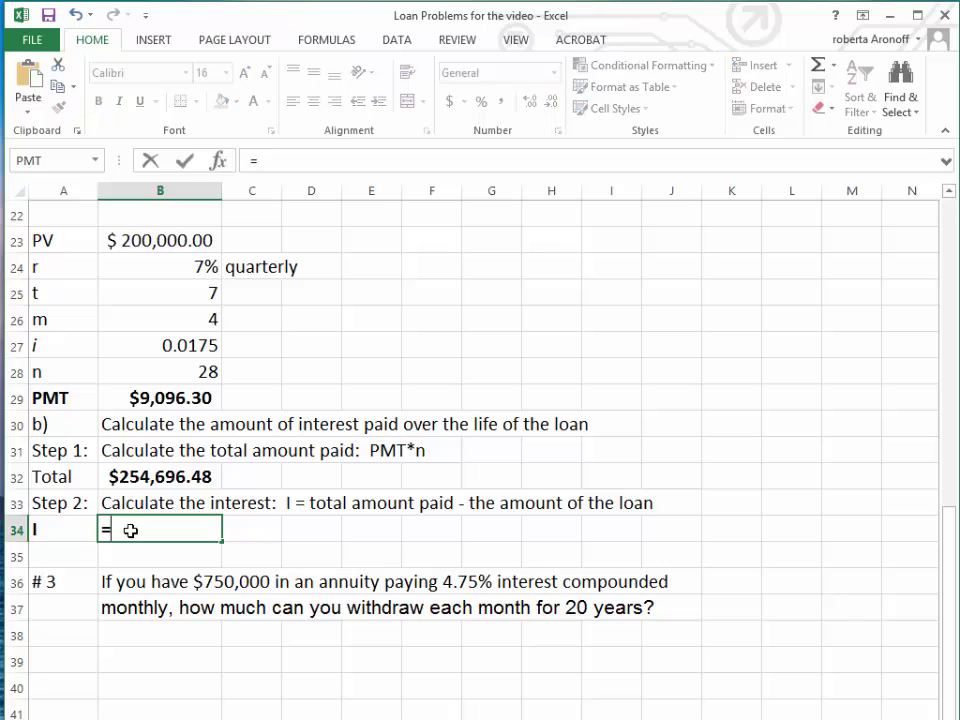
click(137, 481)
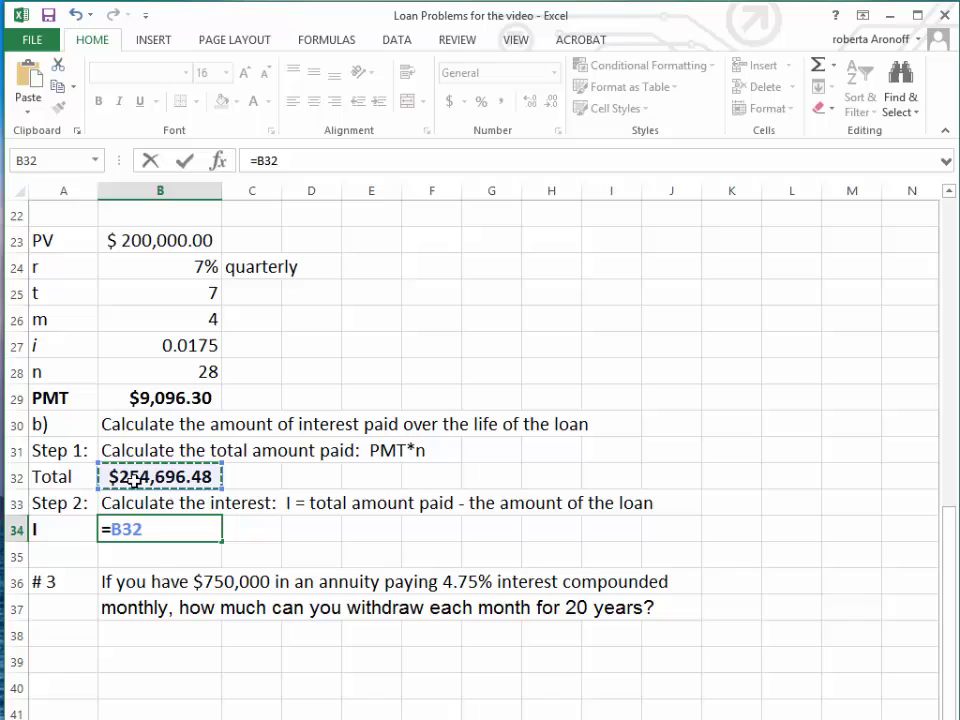
text(*)
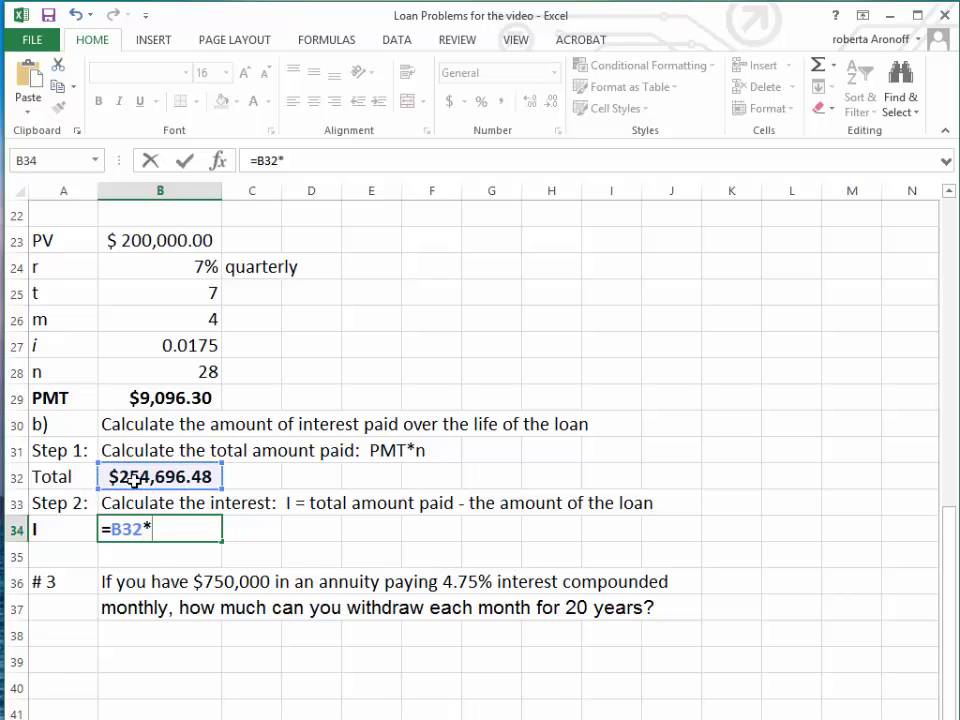
click(118, 244)
key(Return)
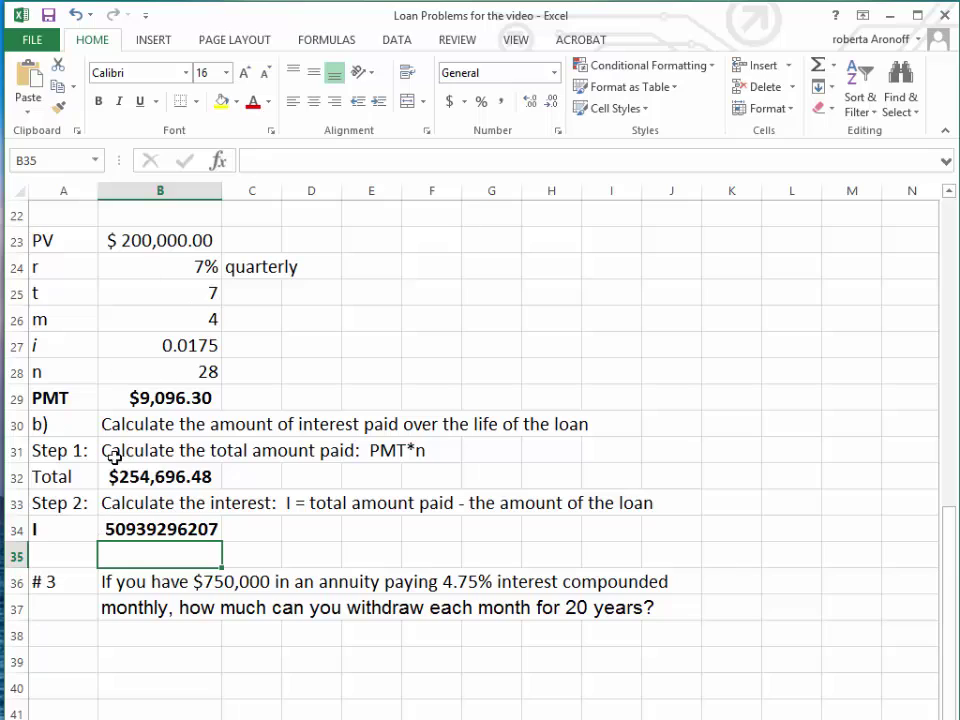
Correct the interest formula in B34 to =B32-B23 and select A34:B34
double_click(146, 531)
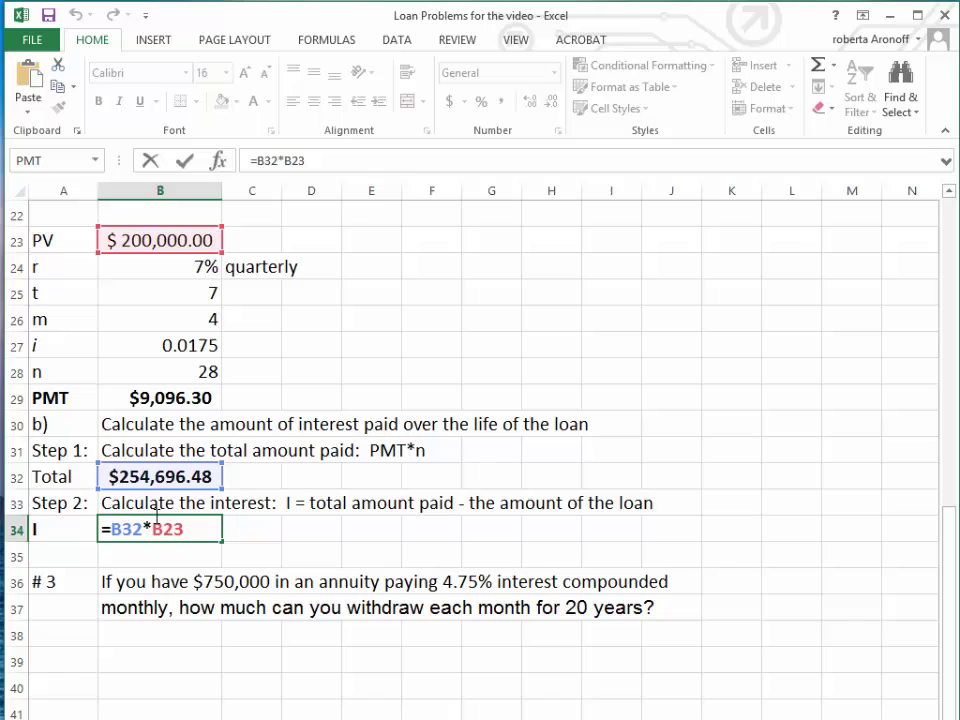
text(-)
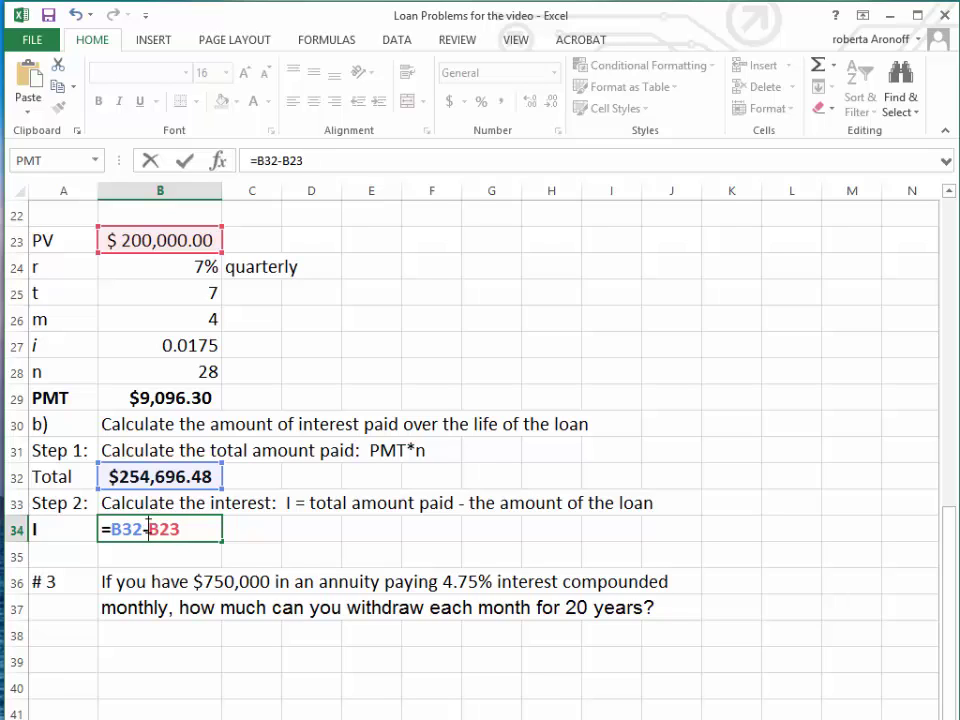
key(Return)
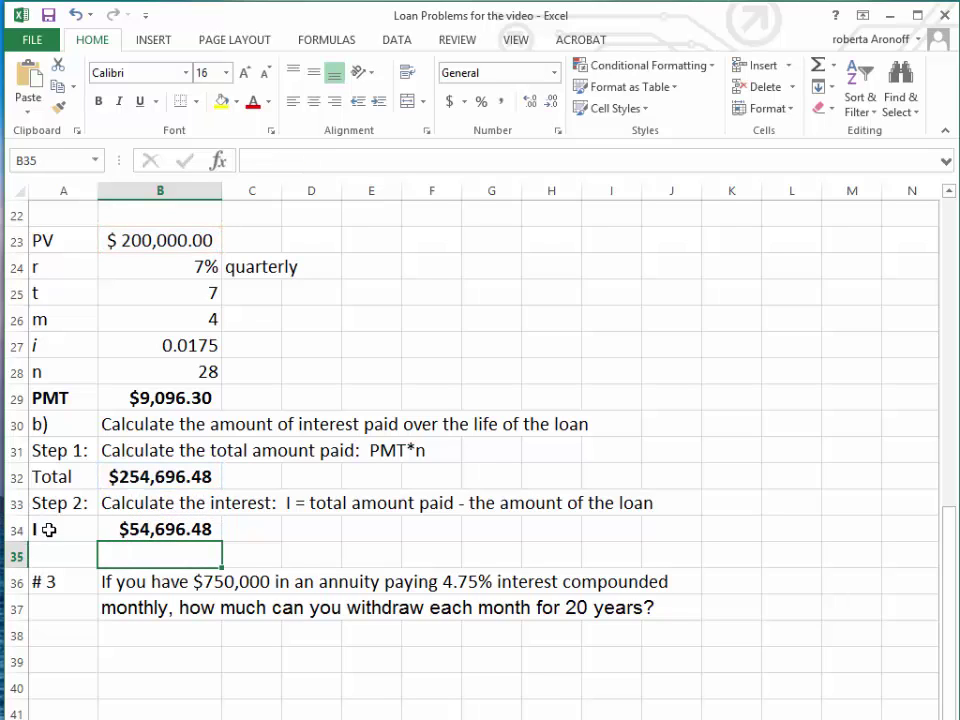
drag(60, 530, 146, 535)
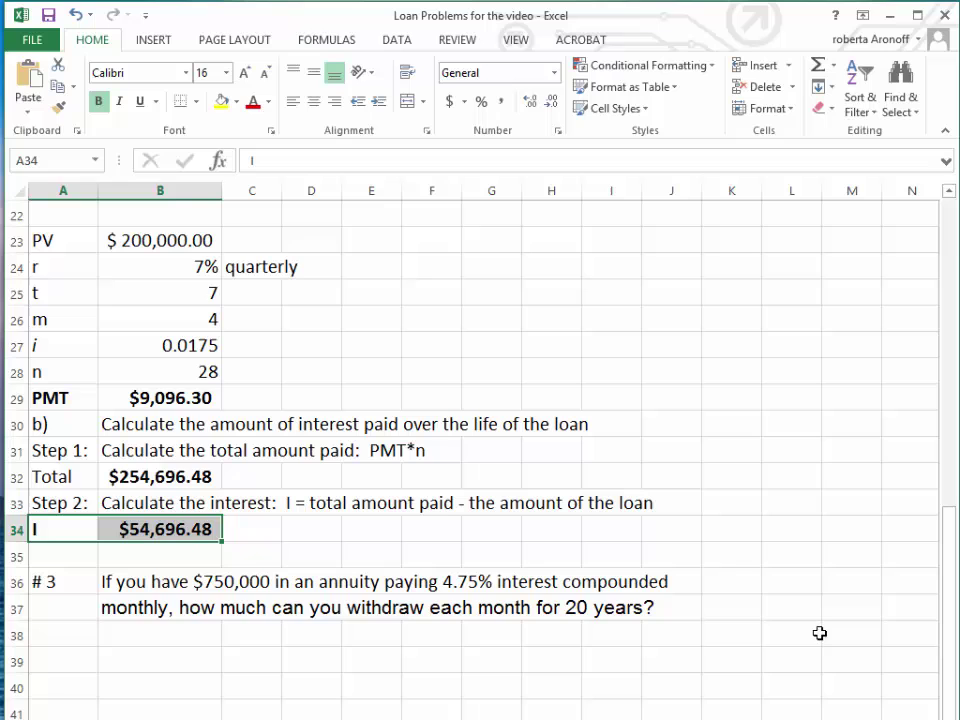
Start problem #3 by labelling A38 PV, entering 750000 in B38 and keeping B38 selected
scroll(306, 480, down, 3)
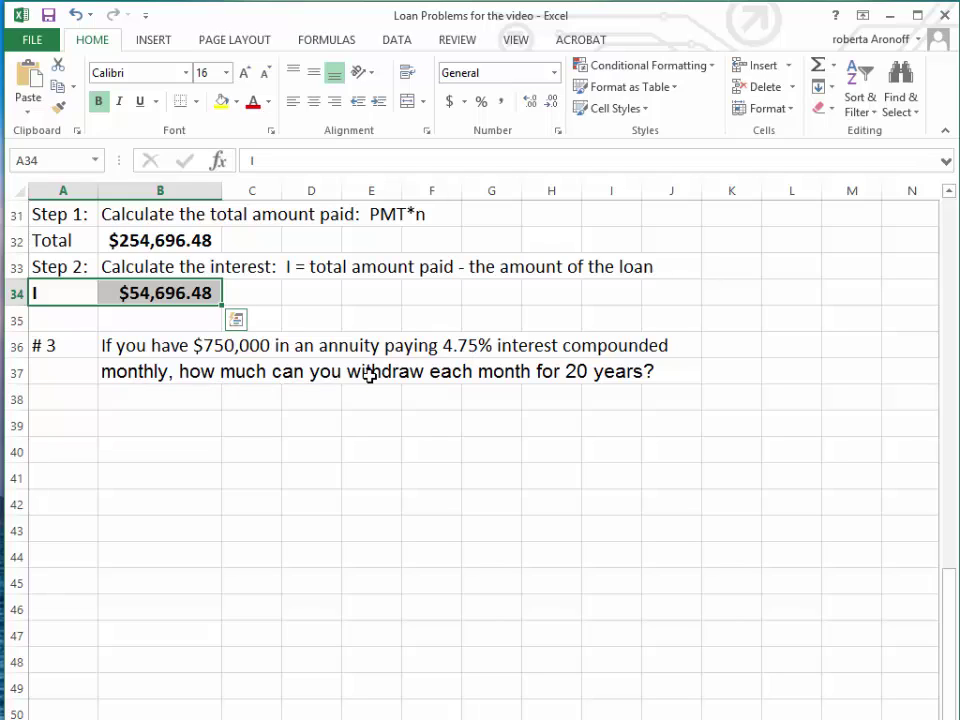
click(52, 402)
text(PV)
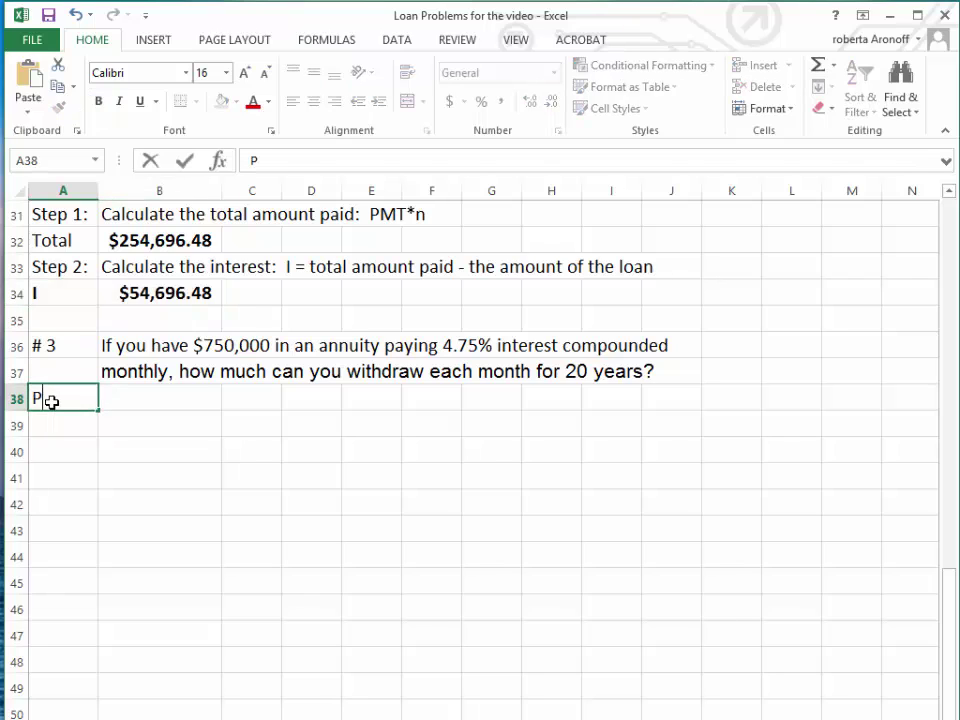
click(145, 397)
text(750000)
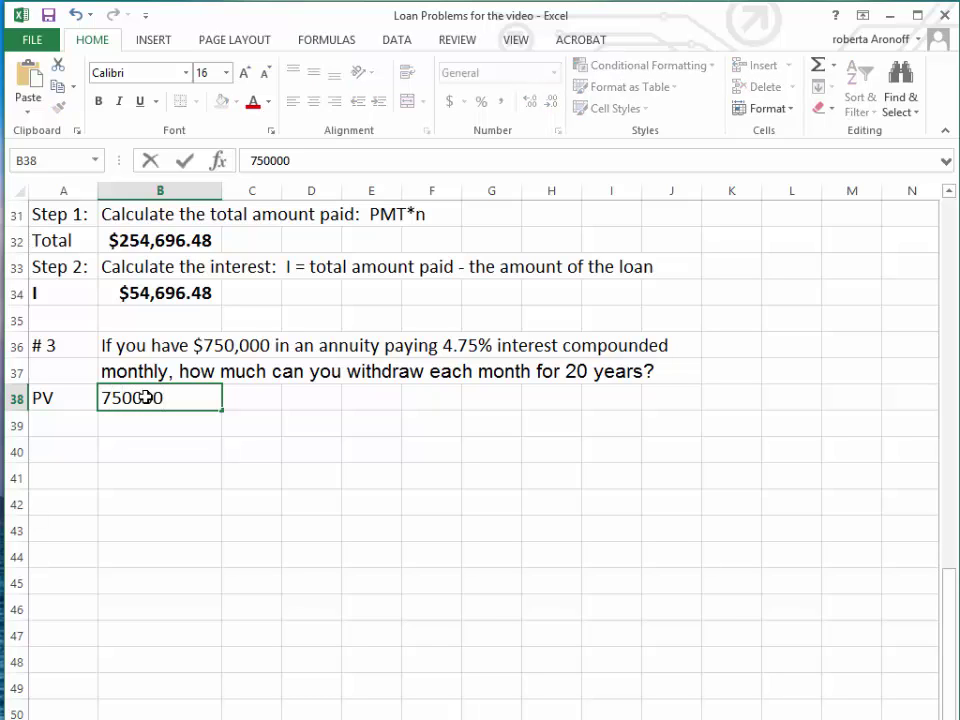
key(Return)
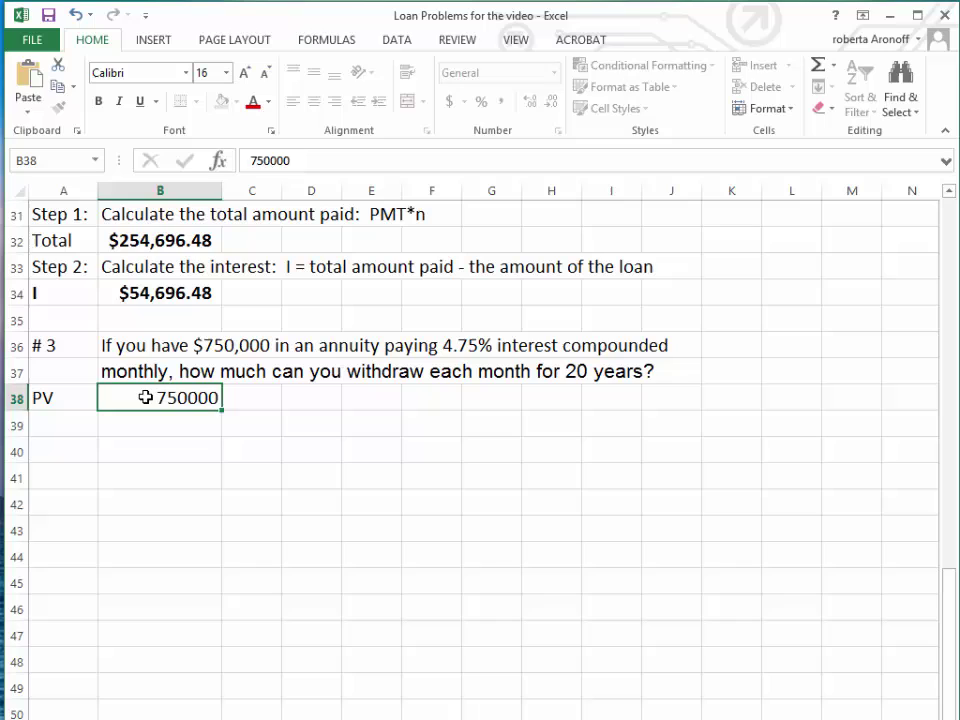
click(140, 397)
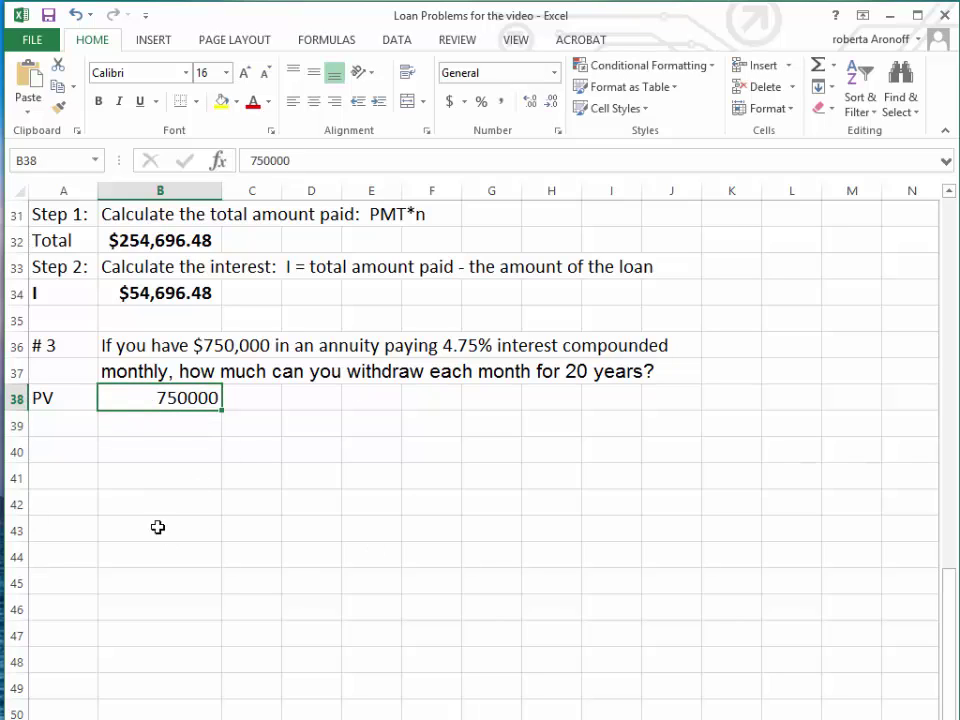
Apply the accounting dollar format to B38 and copy the variable labels from A24:A29 into A39:A44
click(449, 104)
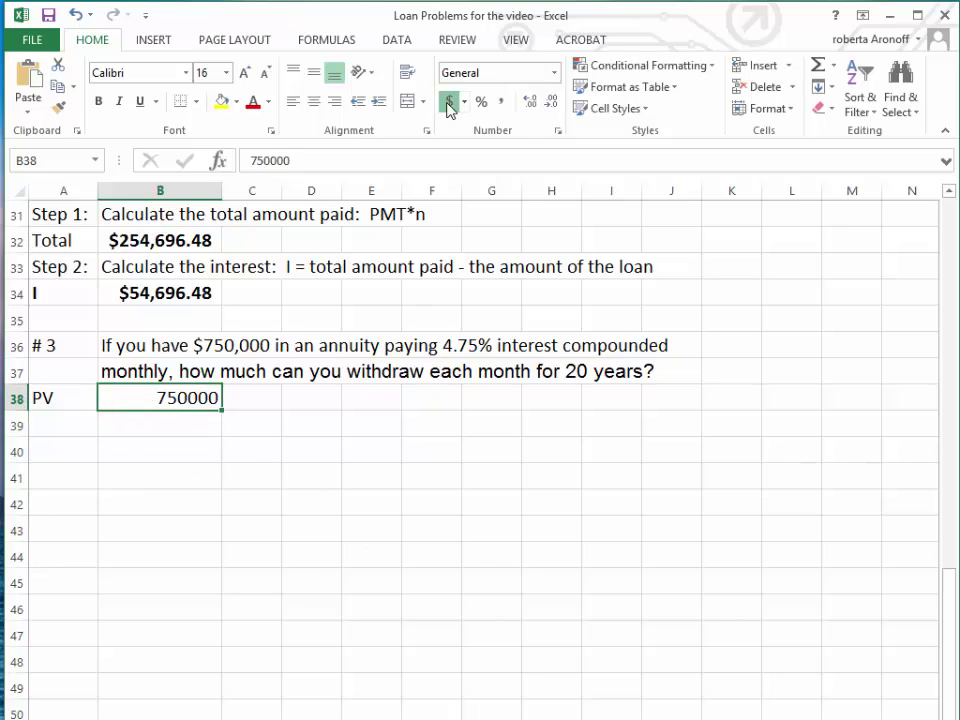
click(63, 428)
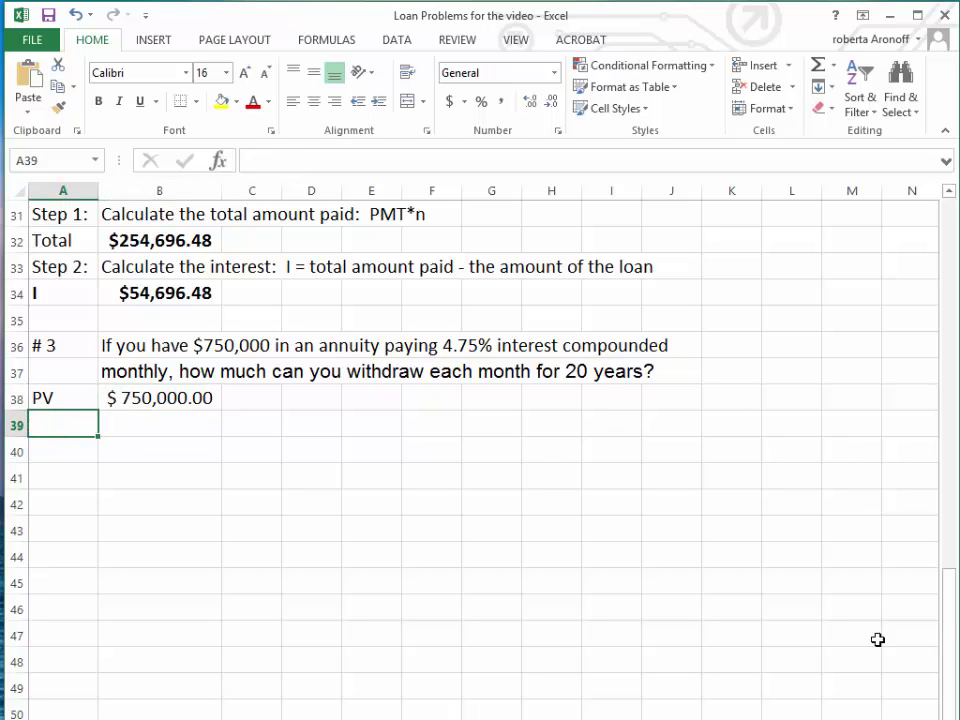
drag(949, 617, 932, 482)
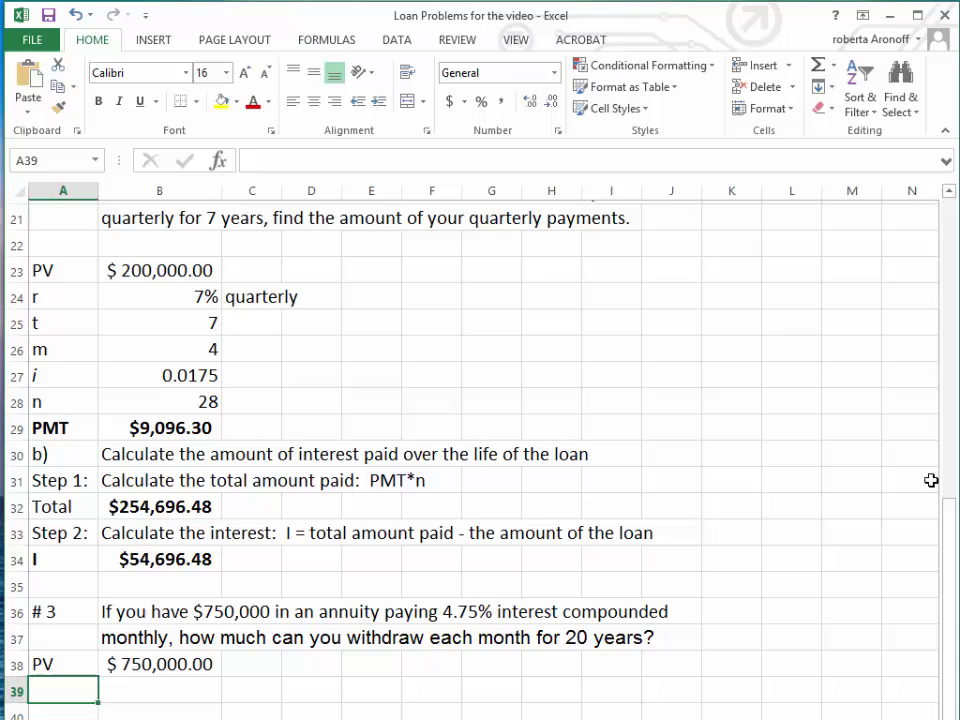
drag(50, 305, 50, 425)
key(ctrl+c)
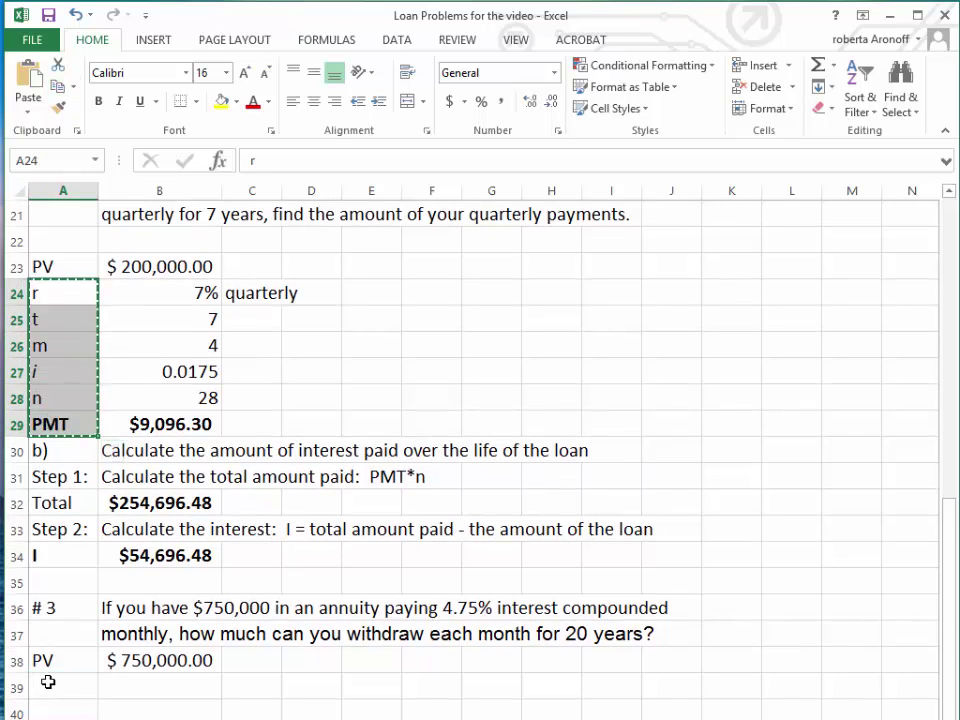
click(38, 684)
scroll(191, 444, down, 4)
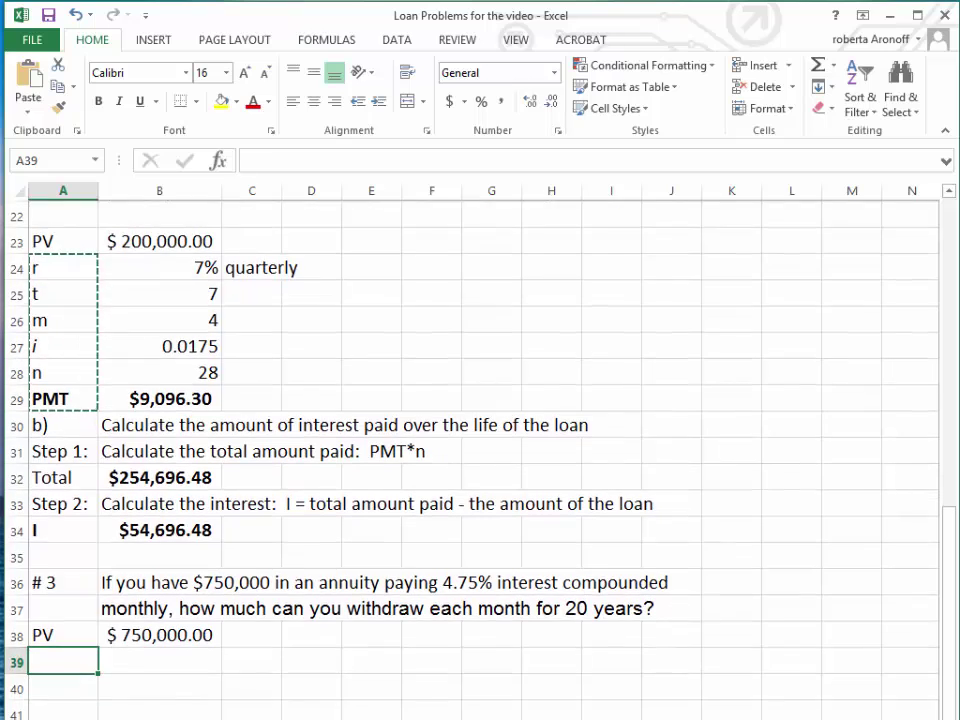
click(28, 82)
Enter the annual rate r as 4.75% in B39 and the time t as 20 in B40
drag(159, 436, 151, 427)
click(151, 427)
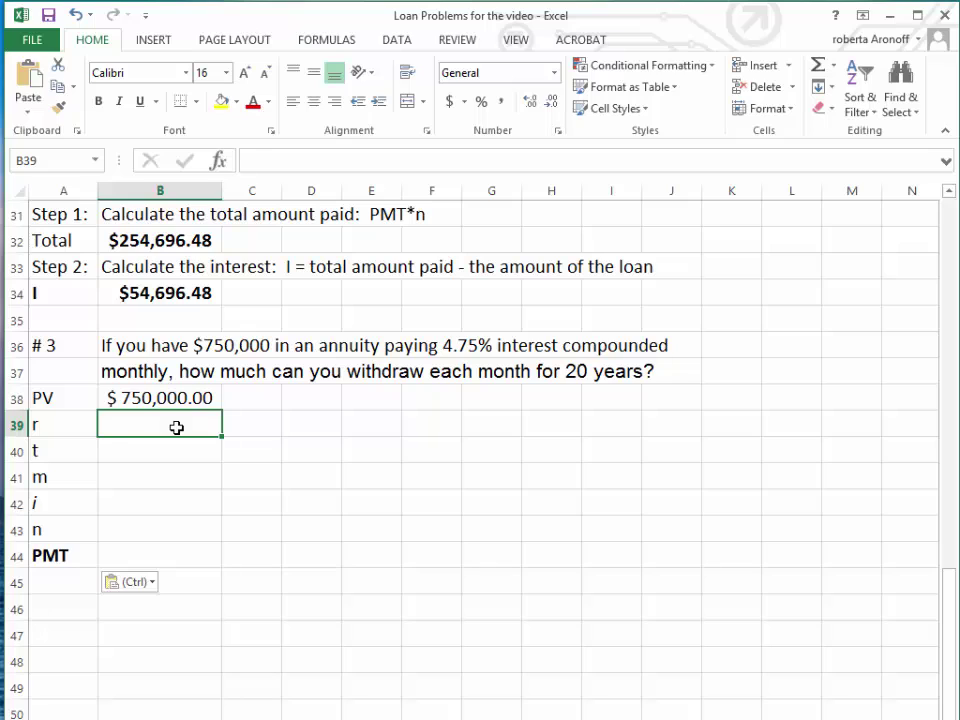
text(4.75)
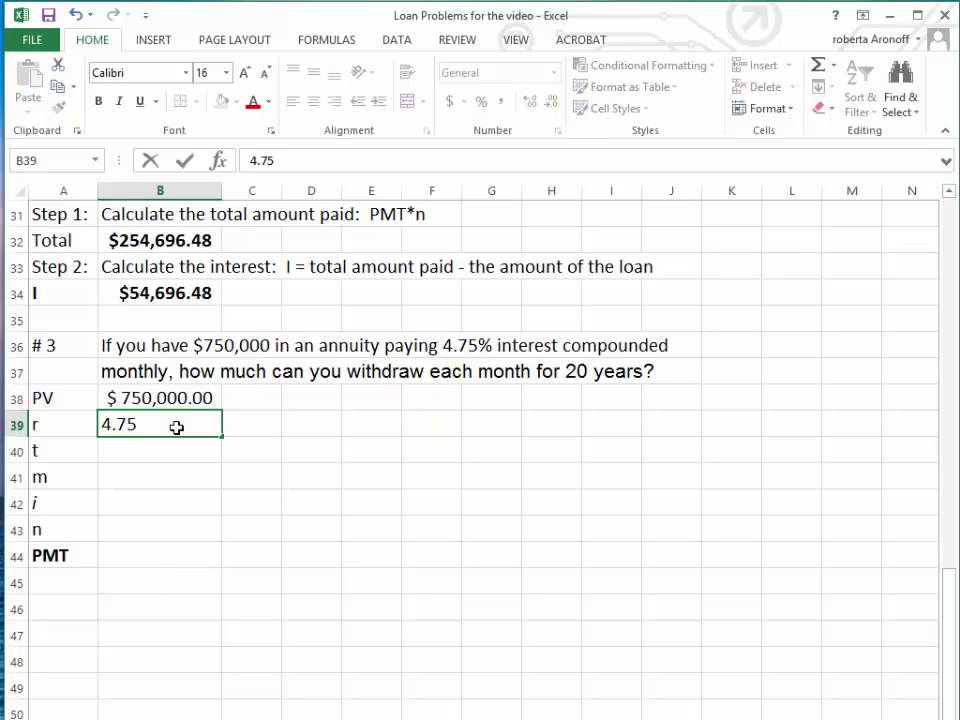
text(%)
key(Return)
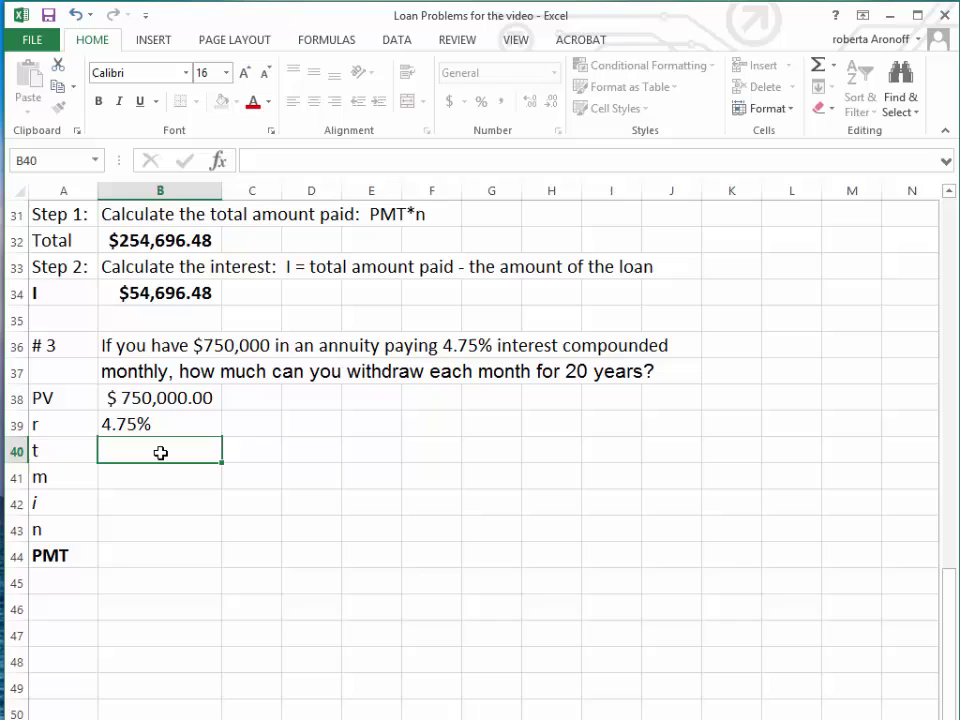
text(20)
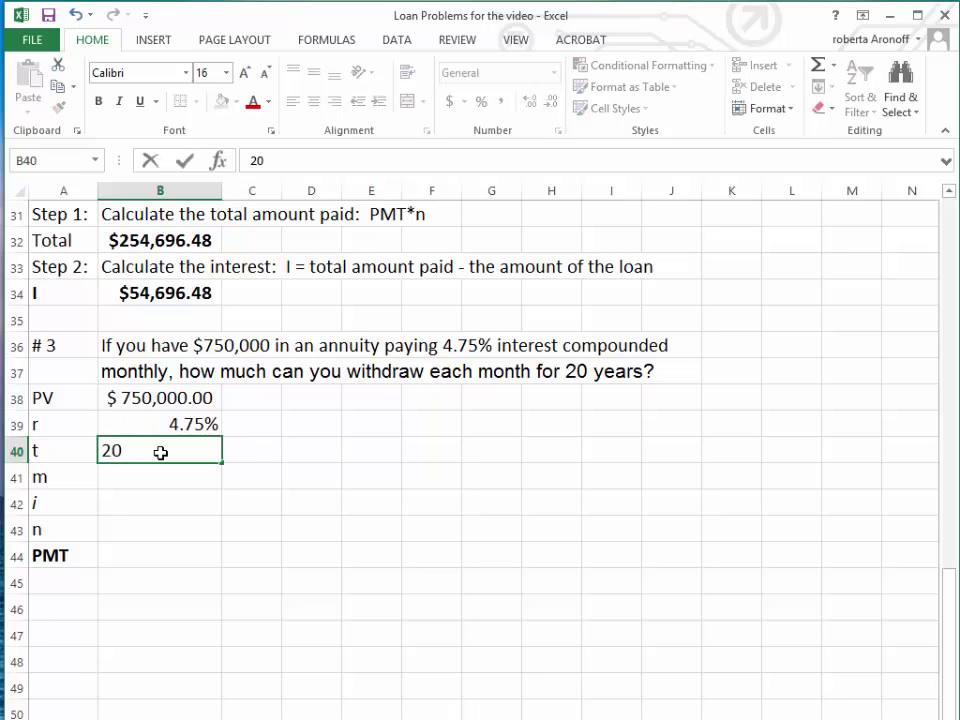
key(Return)
Note the compounding period as Month in C39 and enter 12 for m in B41
click(252, 422)
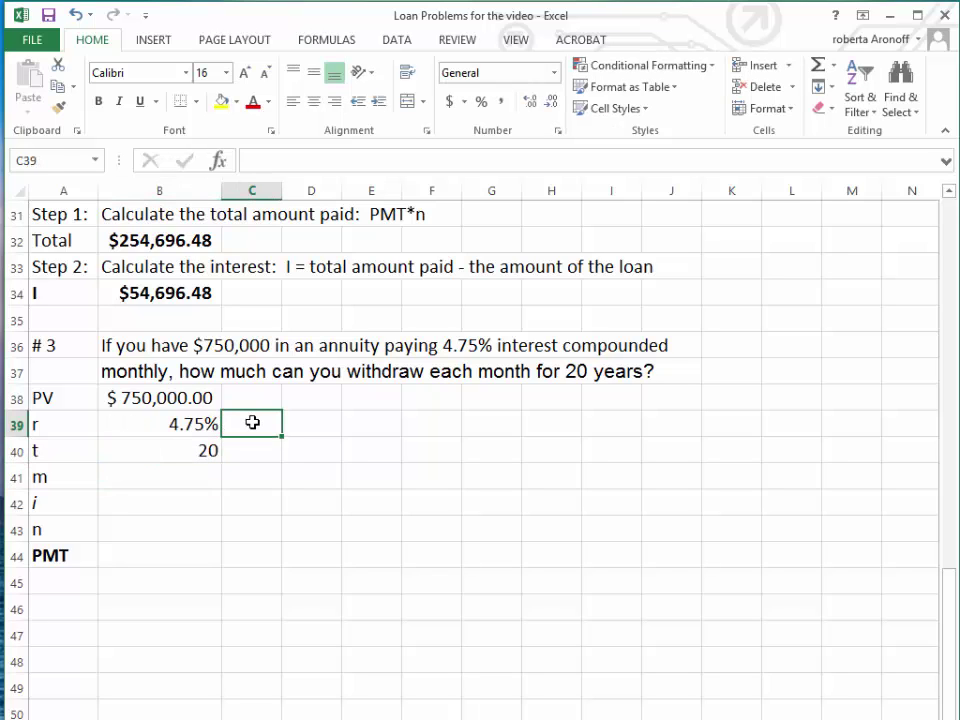
text(N)
key(BackSpace)
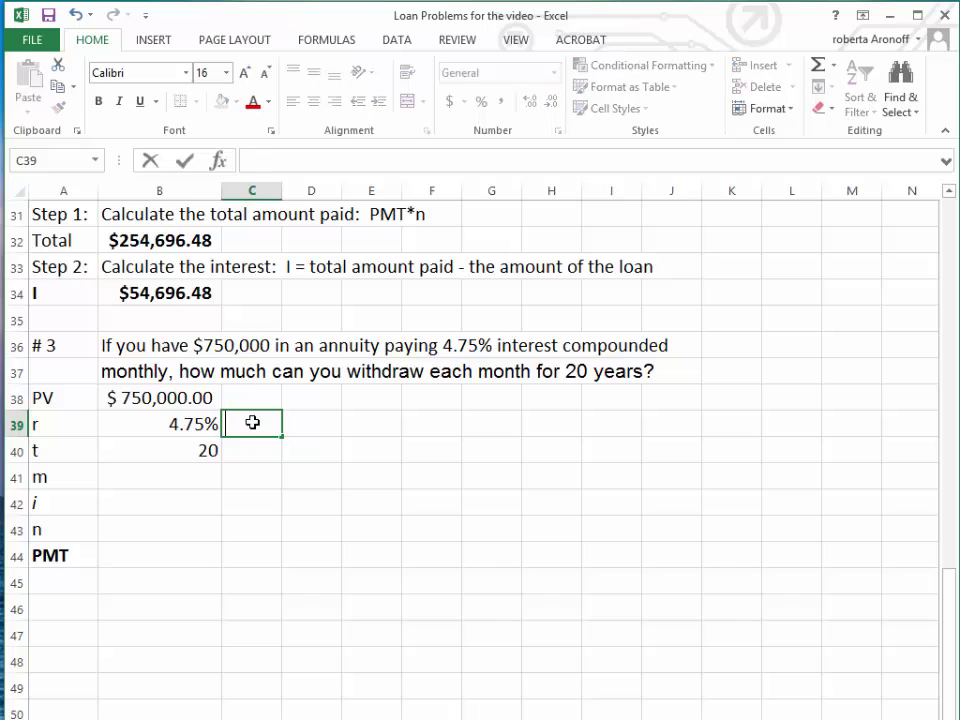
text(Month)
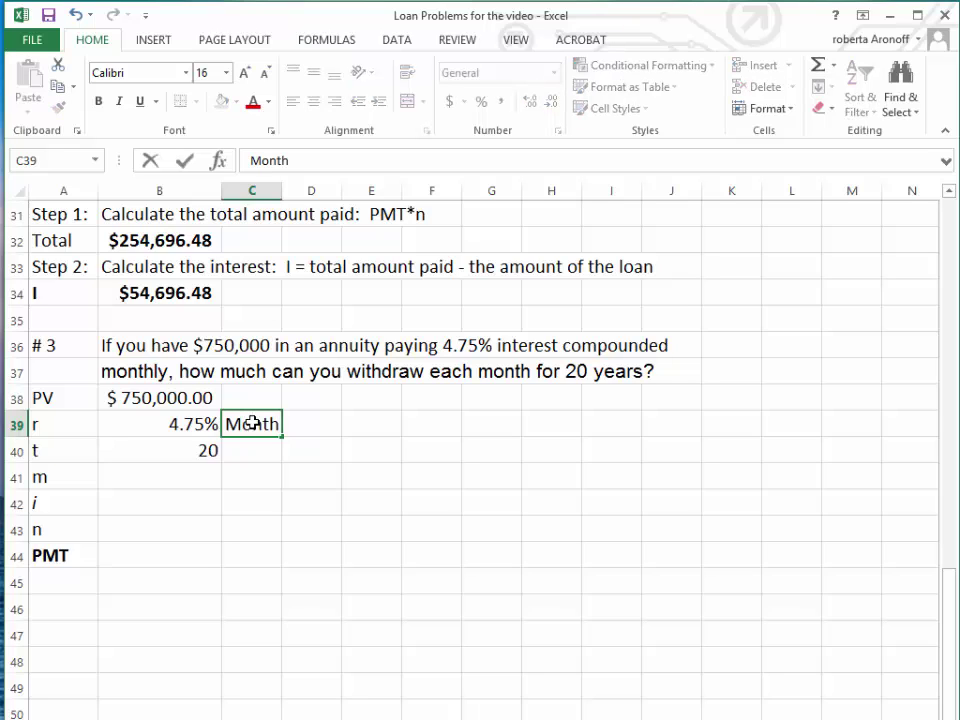
click(184, 478)
text(1)
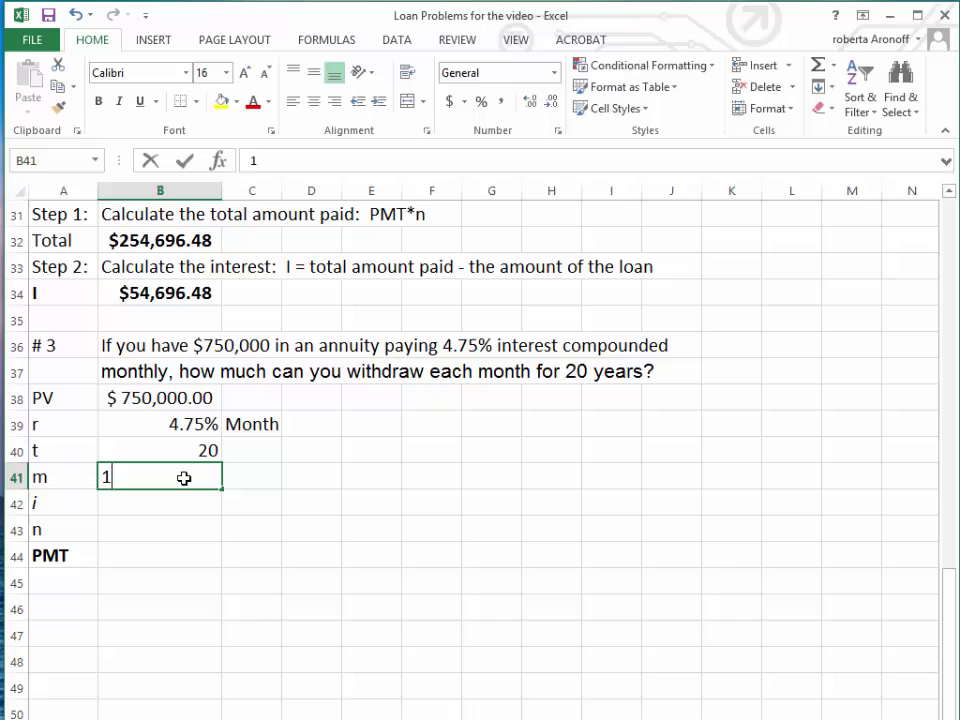
text(2)
key(Return)
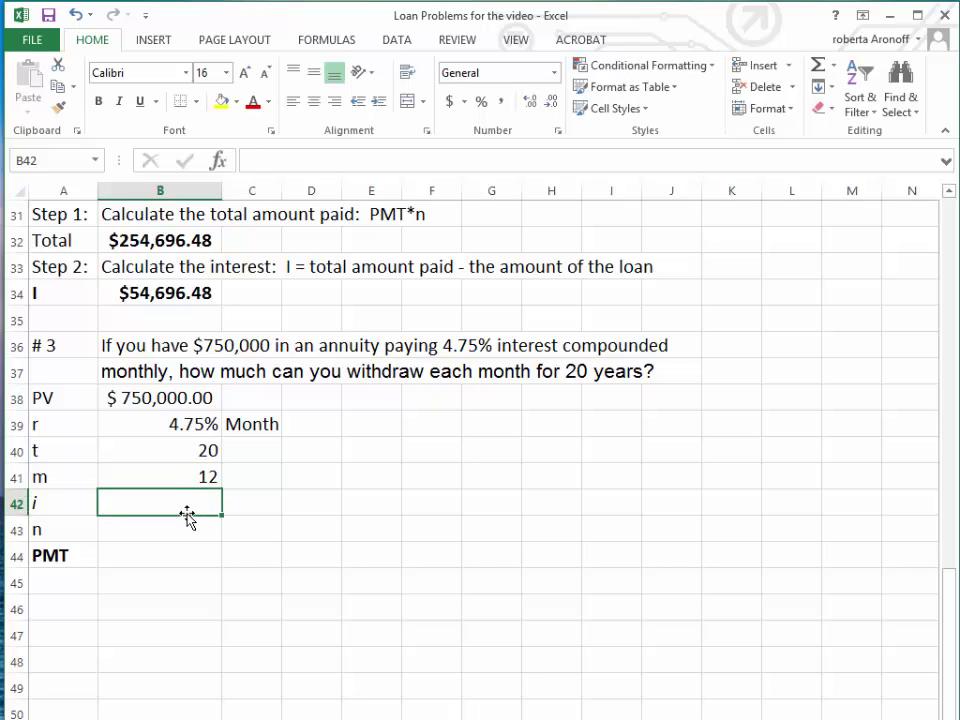
Calculate the periodic rate i in B42 with the formula =B39/B41
text(=)
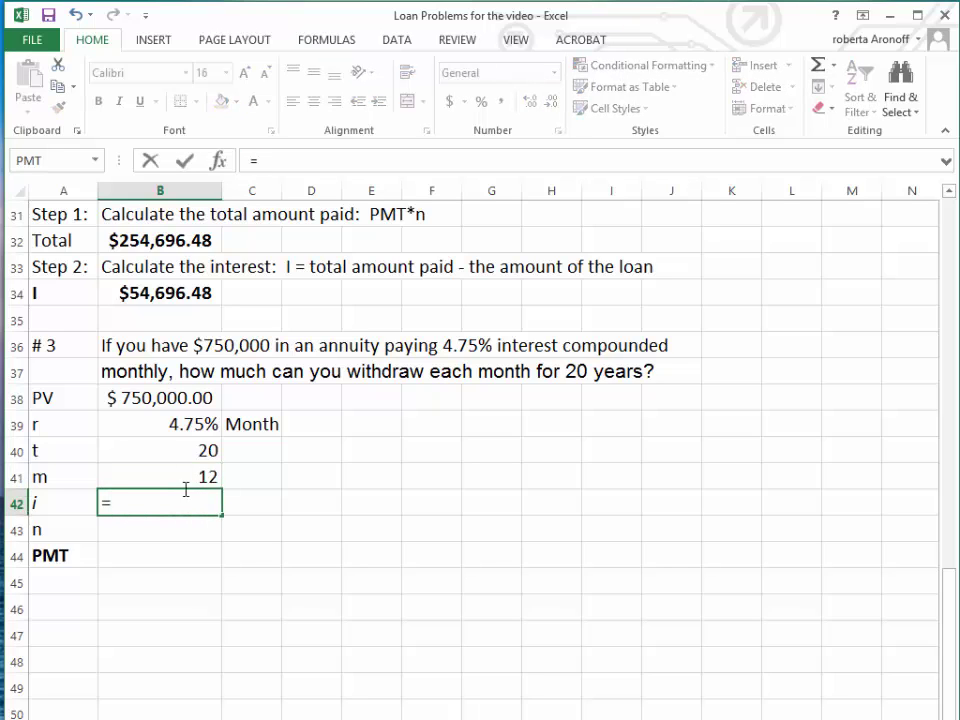
click(161, 428)
text(/)
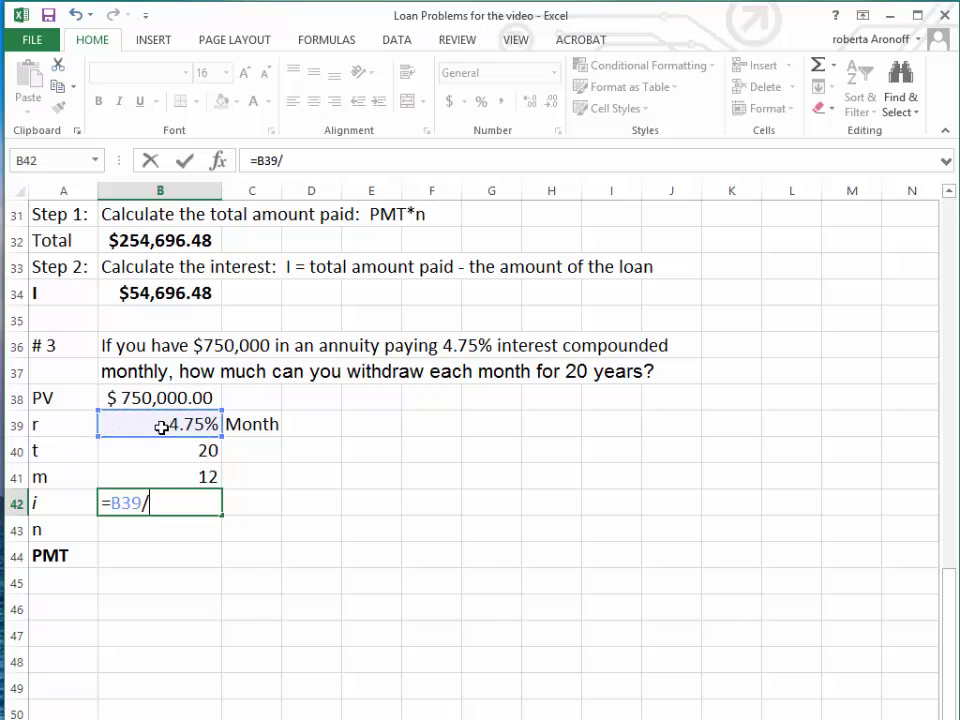
click(173, 478)
key(Return)
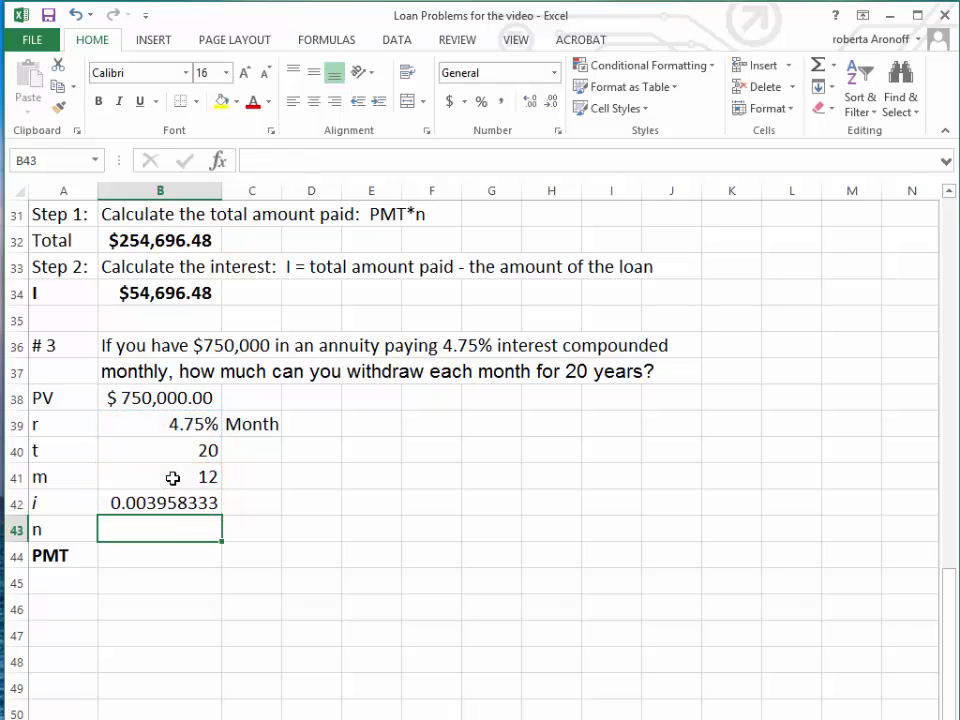
Calculate the number of payments n in B43 with the formula =B41*B40
text(=)
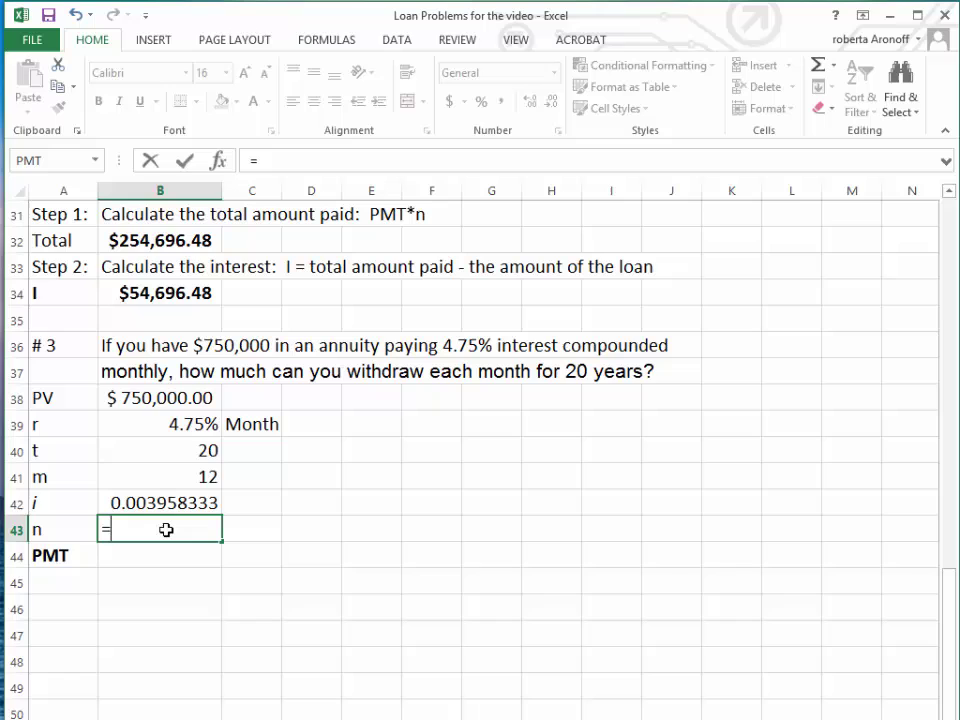
click(160, 473)
text(*)
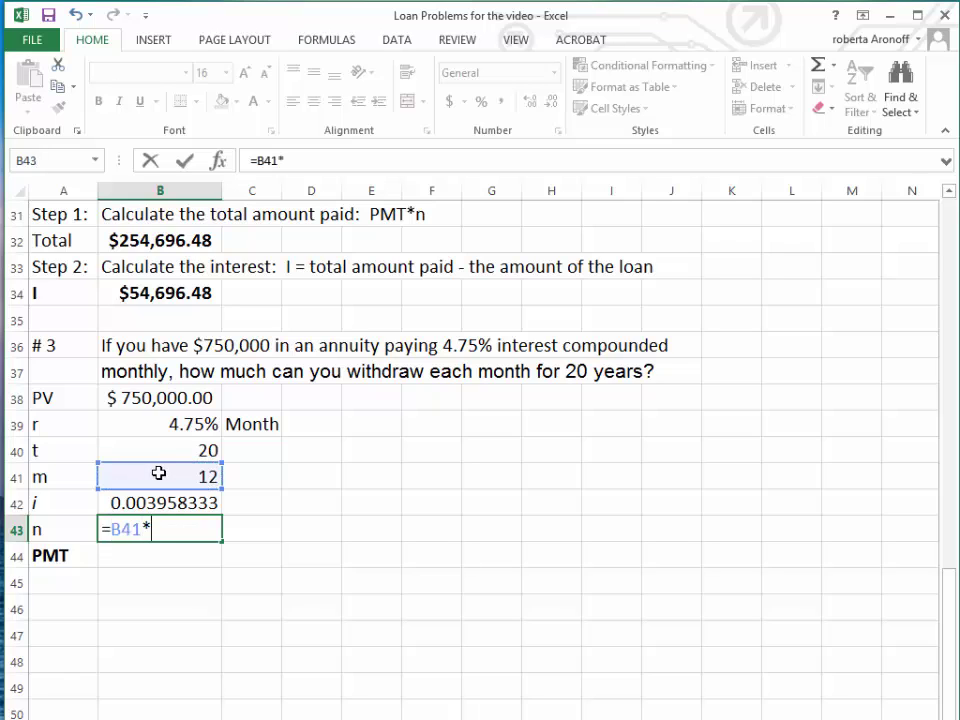
click(152, 455)
key(Return)
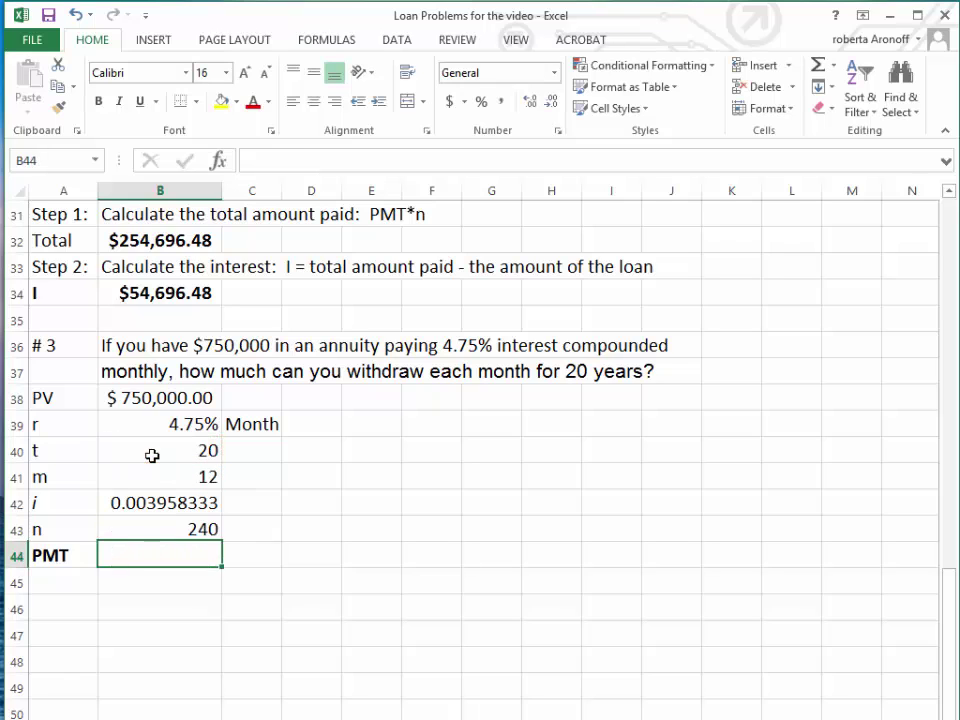
Calculate the monthly withdrawal in B44 with the PMT function, using Rate B42, Nper B43 and Pv -B38, and make the cell bold
scroll(277, 577, down, 1)
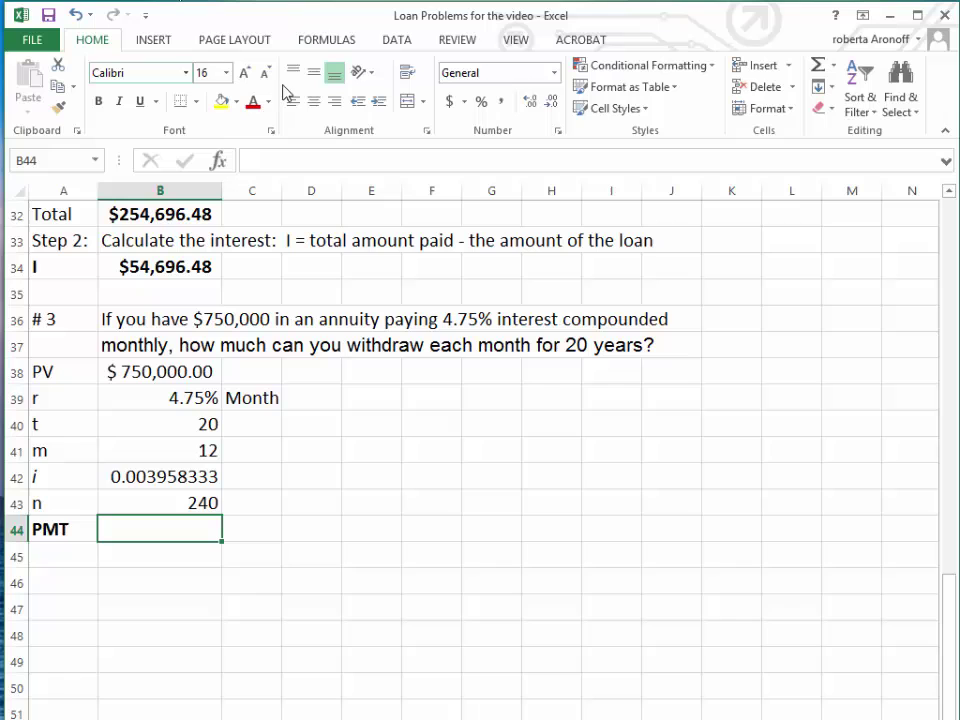
click(220, 161)
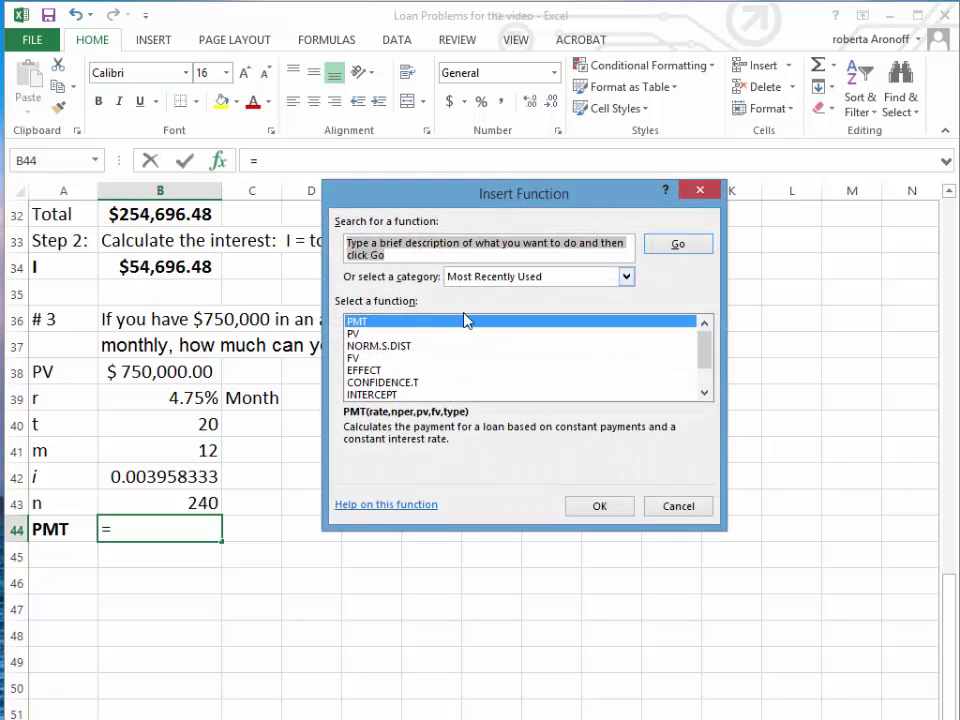
double_click(370, 330)
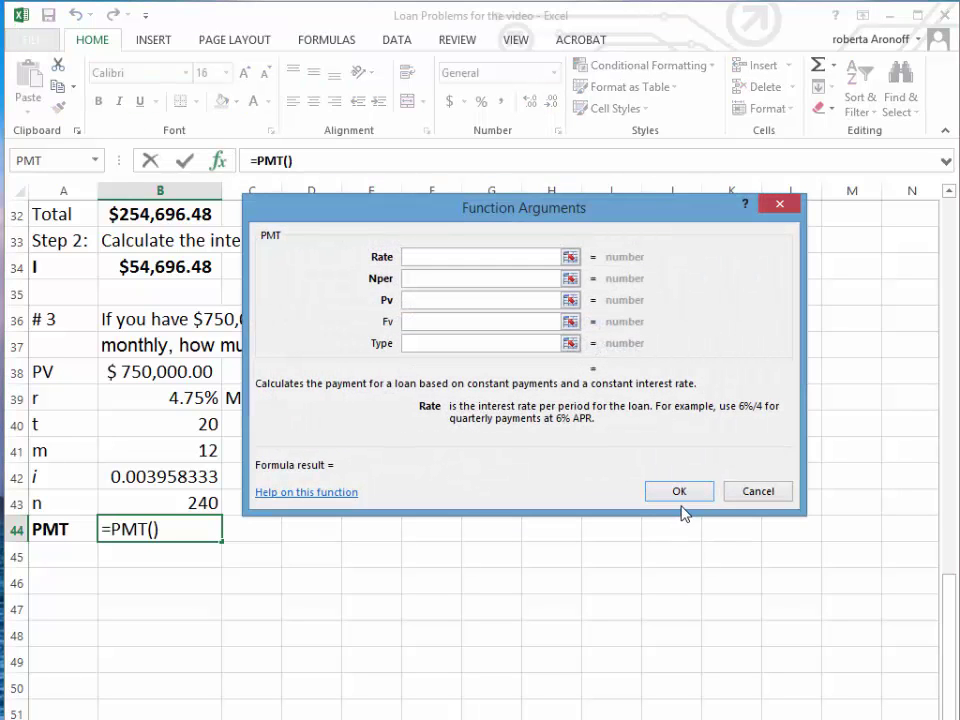
click(188, 476)
click(462, 278)
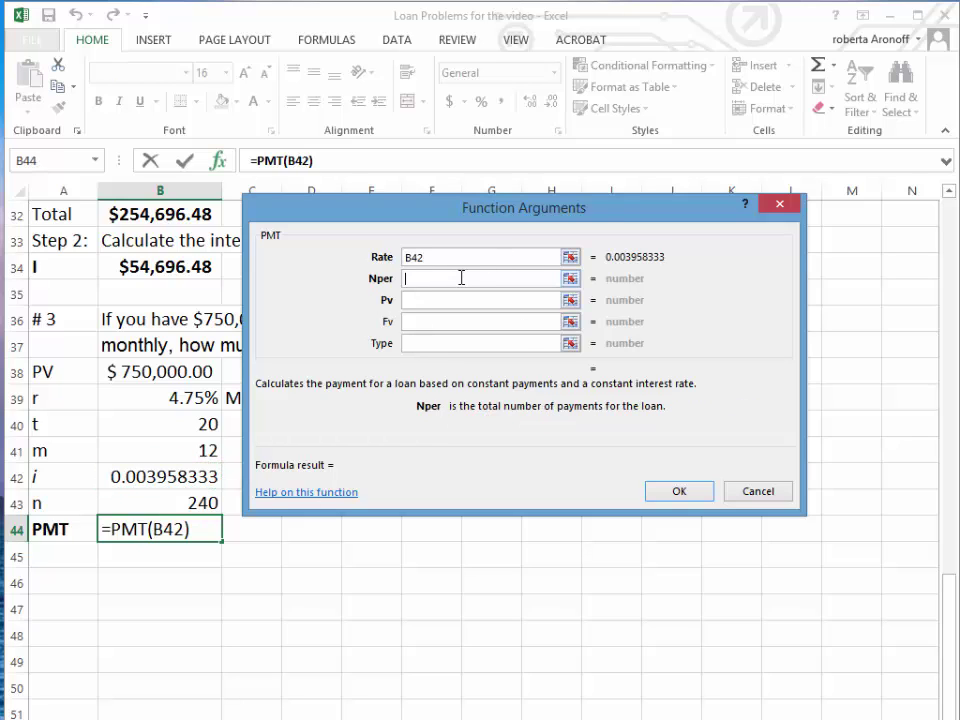
click(188, 502)
click(418, 302)
text(-)
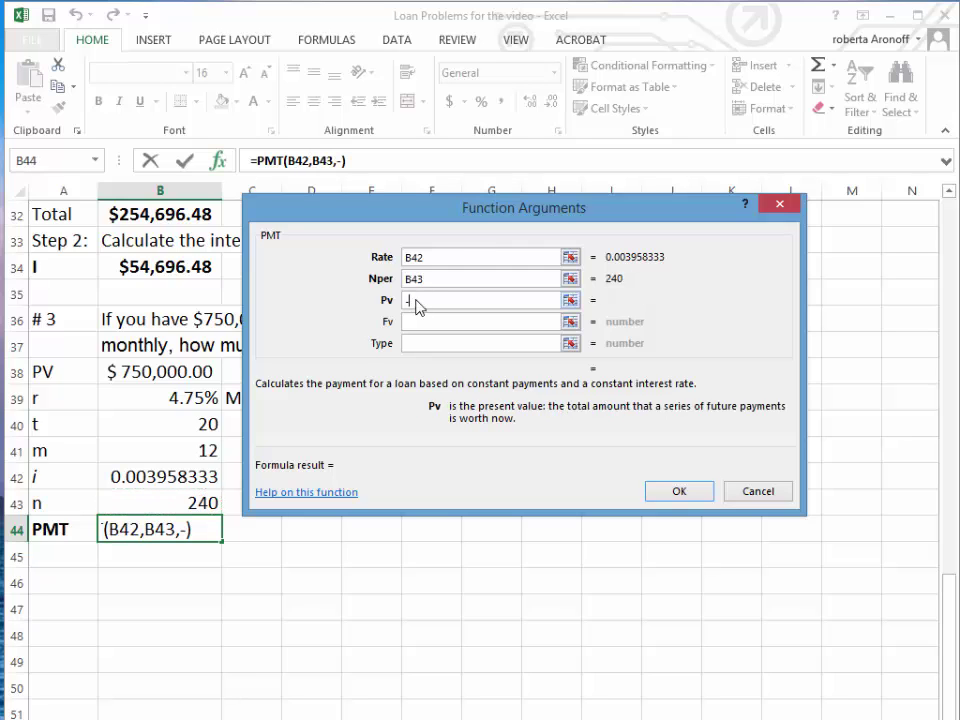
click(120, 372)
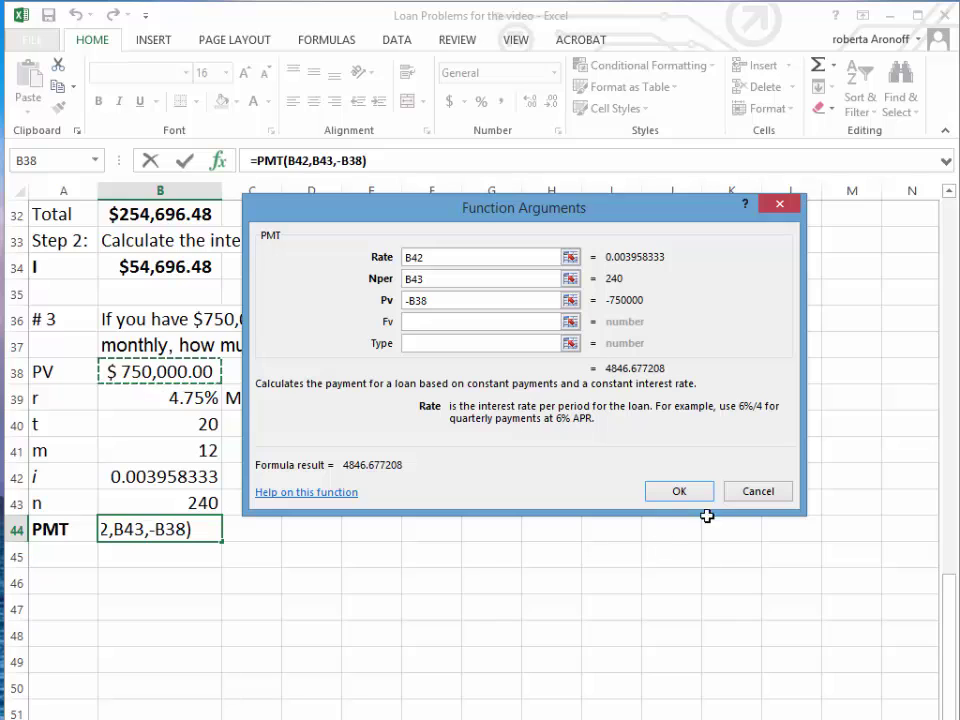
click(675, 491)
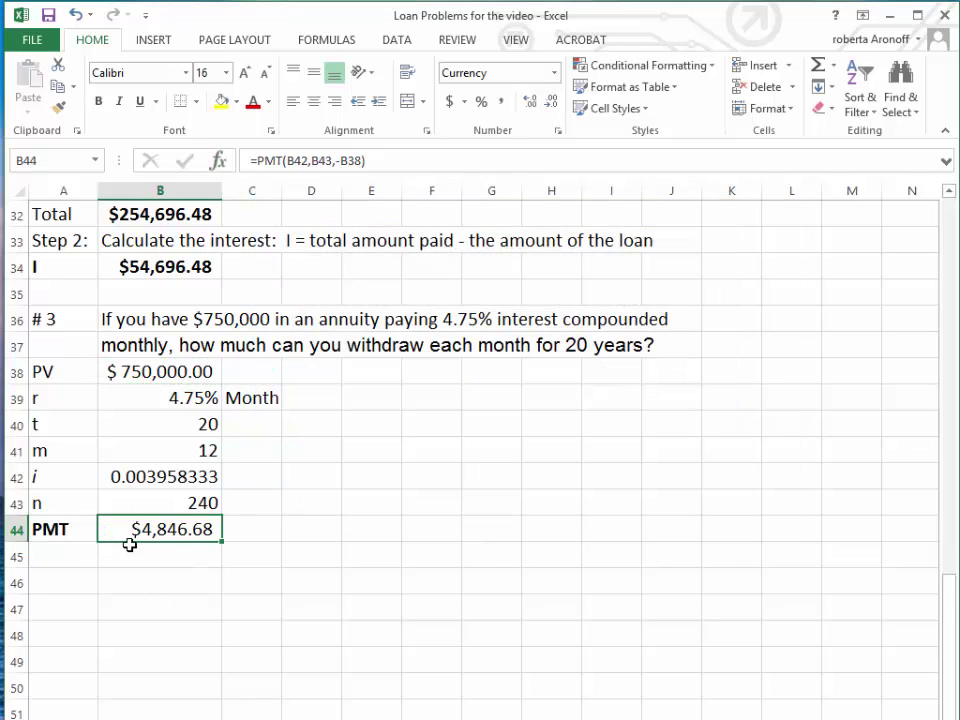
click(98, 101)
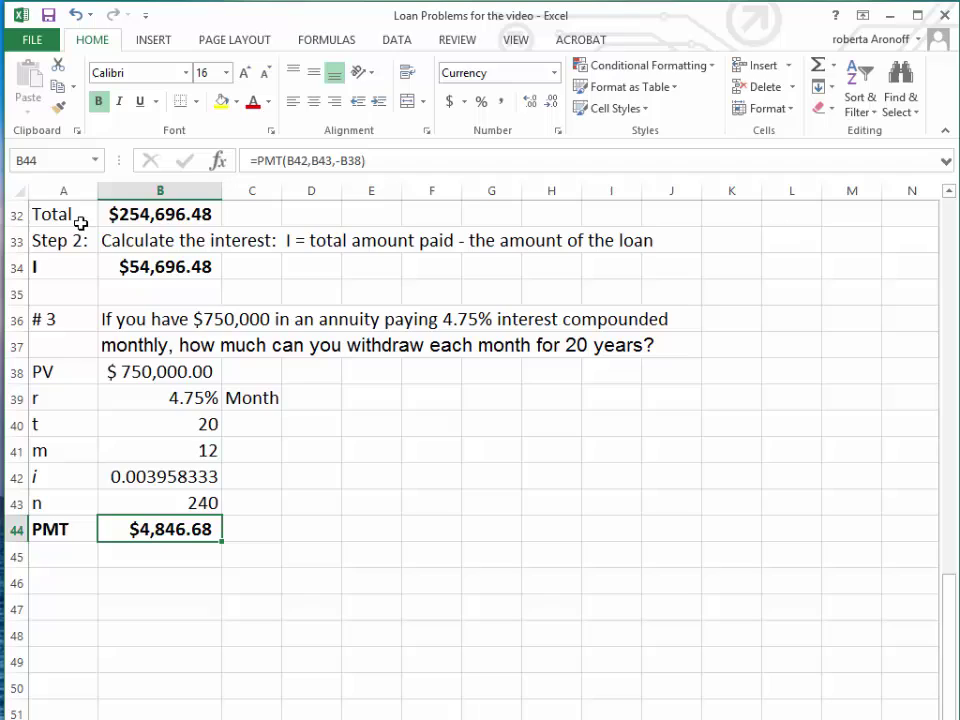